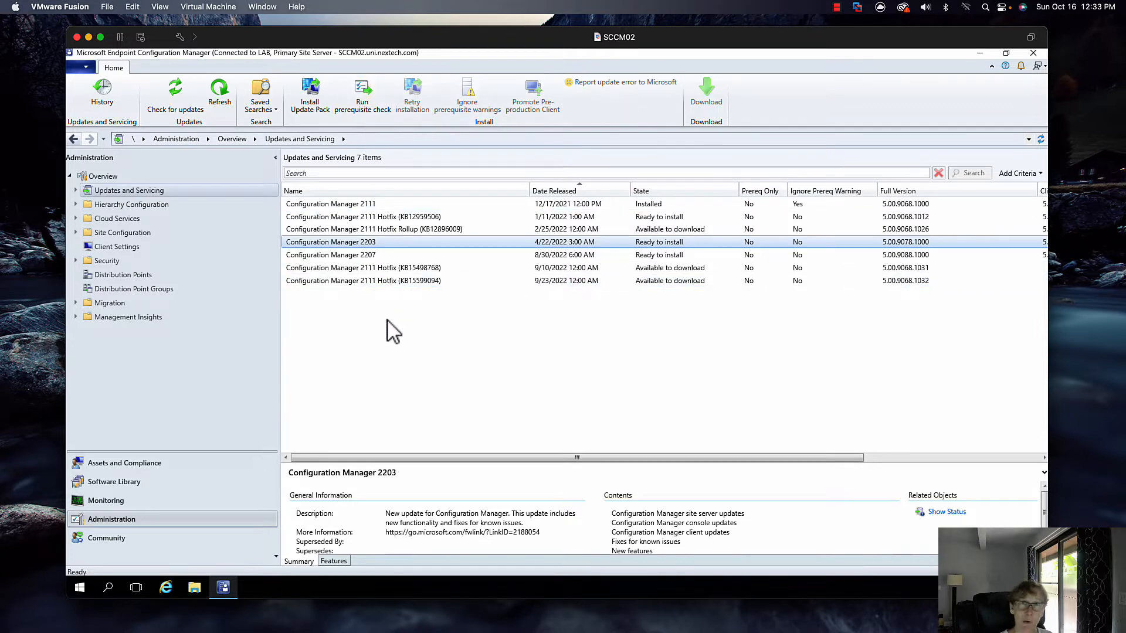
Run the prerequisite check for the Configuration Manager 2203 update and open Updates and Servicing Status in the Monitoring workspace
left_click(371, 102)
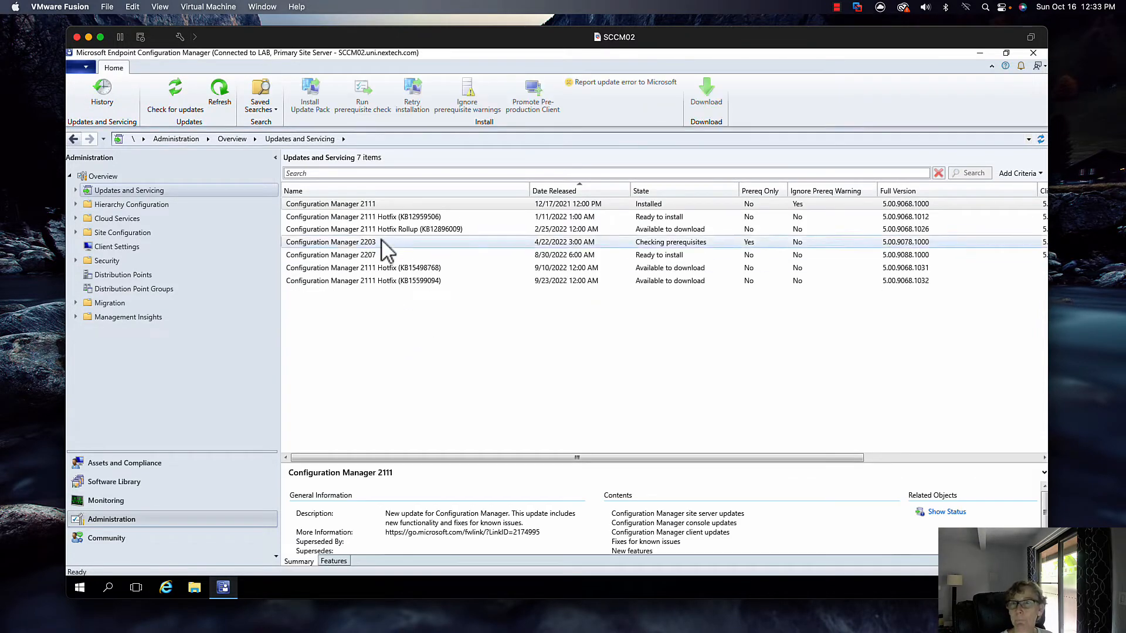
left_click(372, 243)
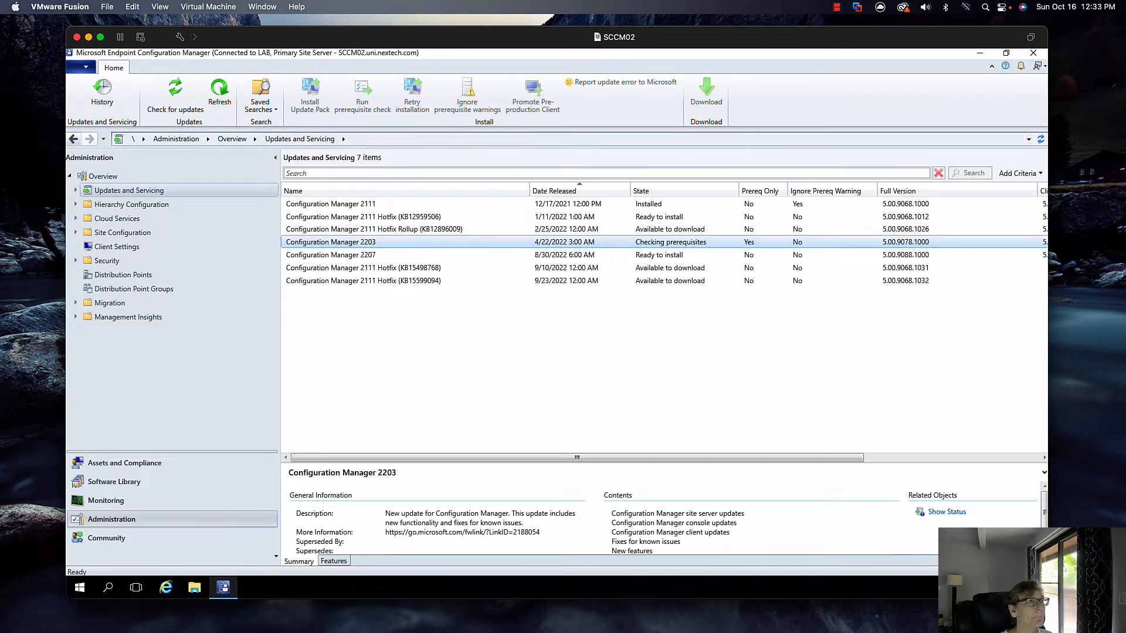
left_click(96, 501)
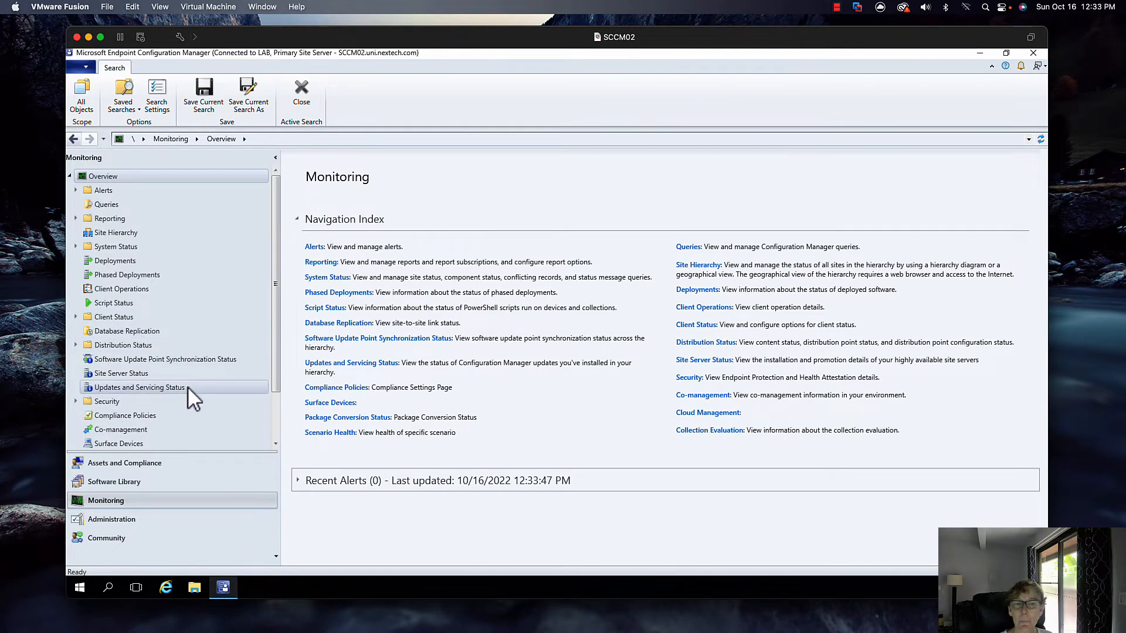
left_click(145, 374)
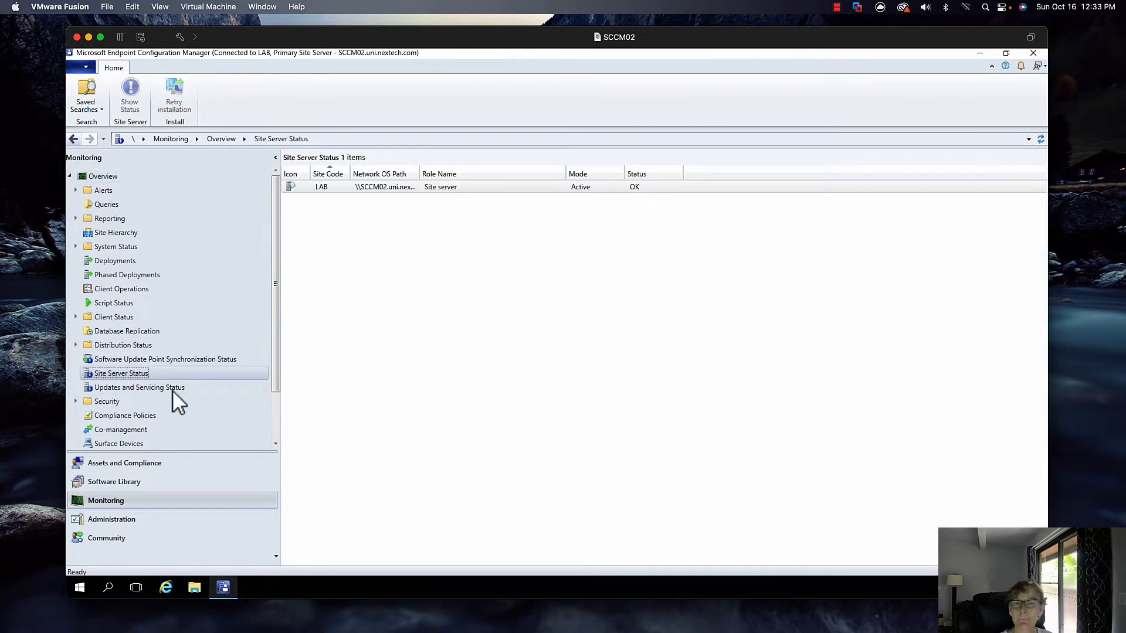
left_click(153, 391)
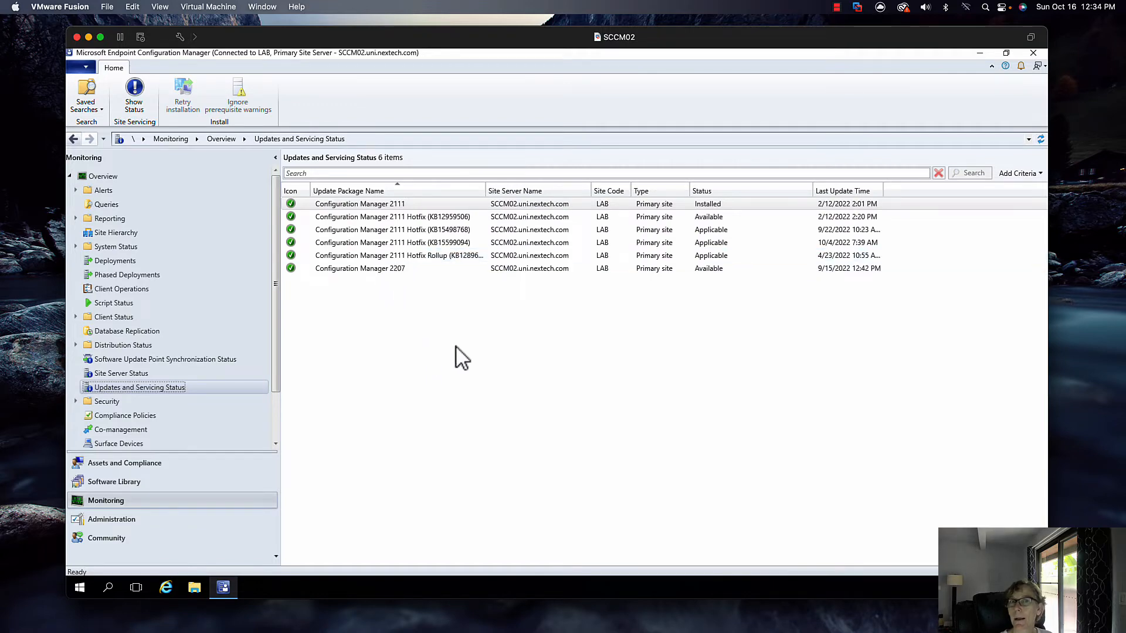
Open ConfigMgrPrereq.log from the root of drive C in the Configuration Manager Trace Log Tool
left_click(981, 52)
left_click(437, 295)
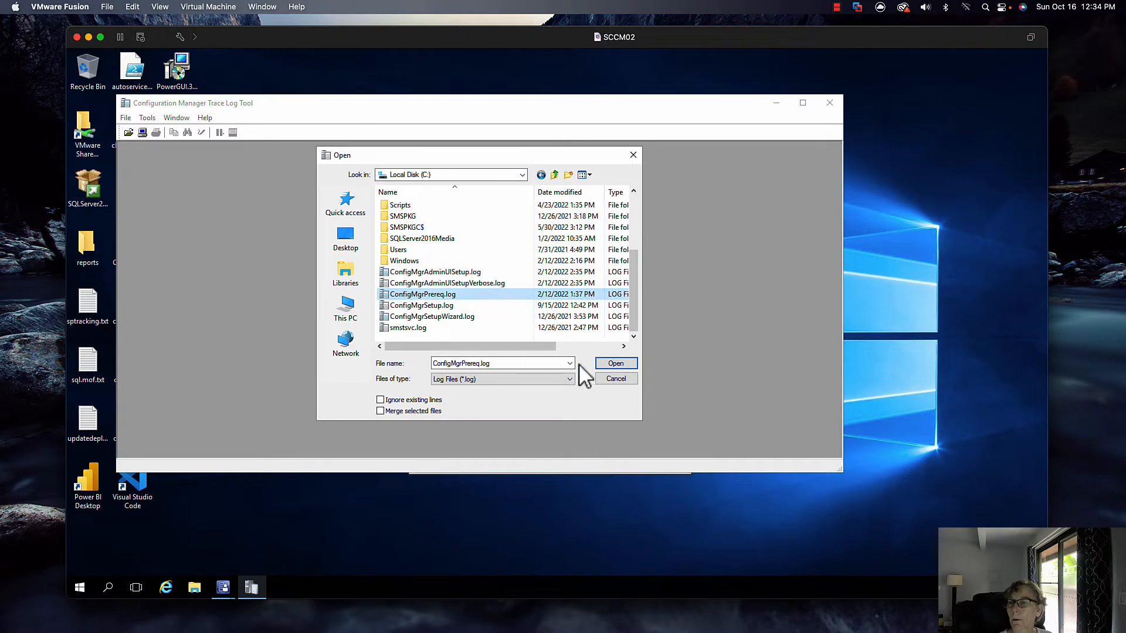
left_click(601, 363)
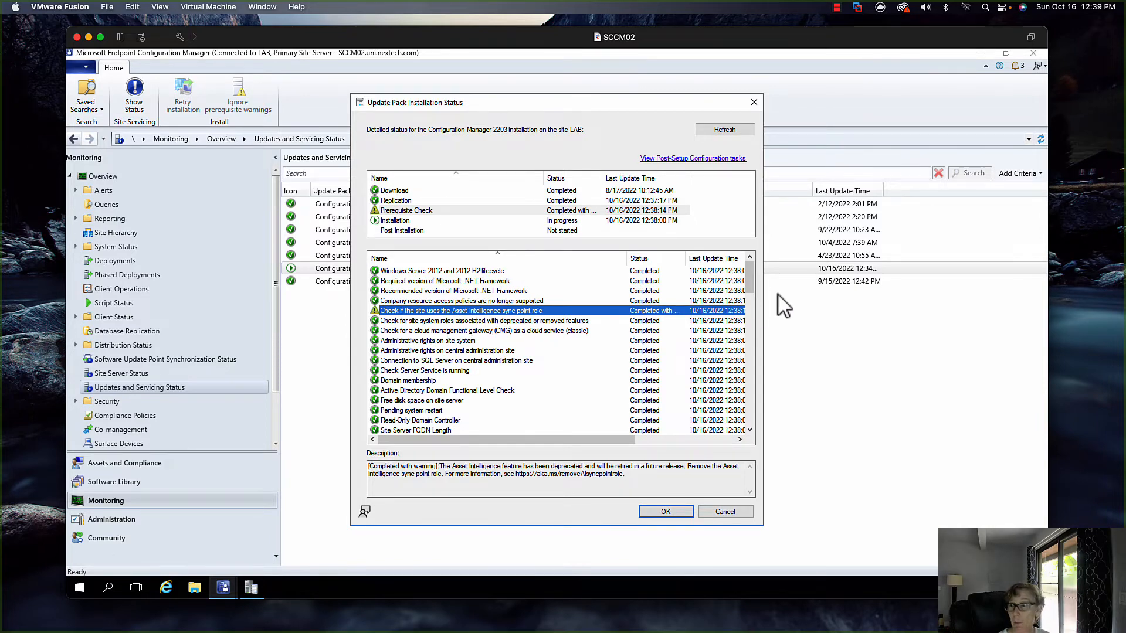
Review the Configuration Manager 2203 prerequisite check details for the Asset Intelligence sync point role and close the installation status
mouse_move(751, 272)
left_mouse_down()
mouse_move(748, 417)
mouse_move(752, 257)
left_mouse_up()
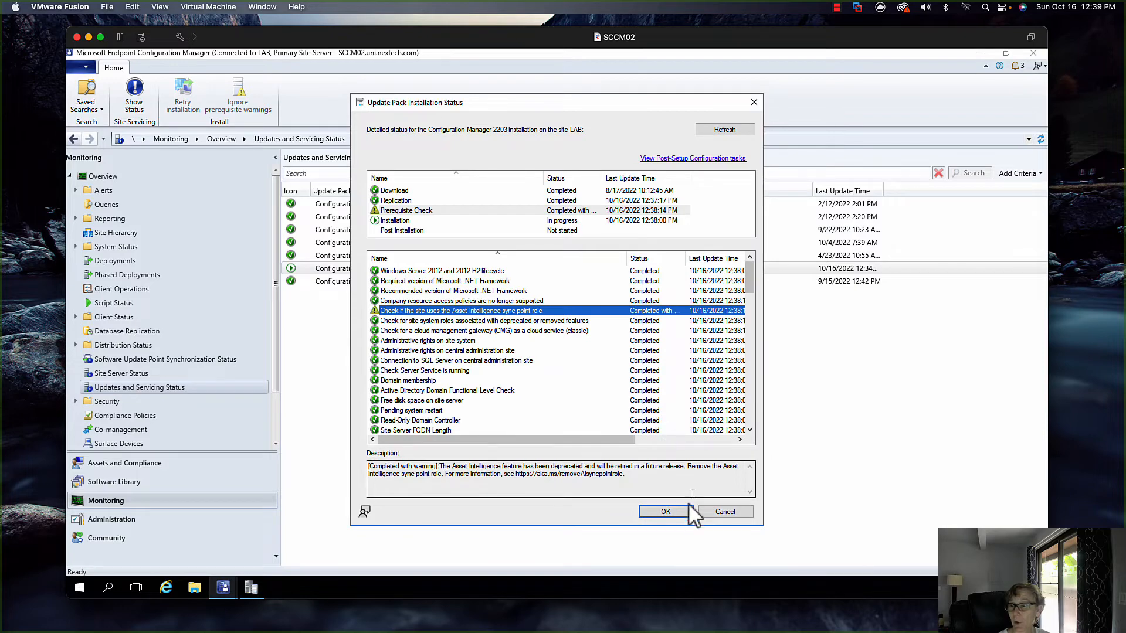
left_click(667, 513)
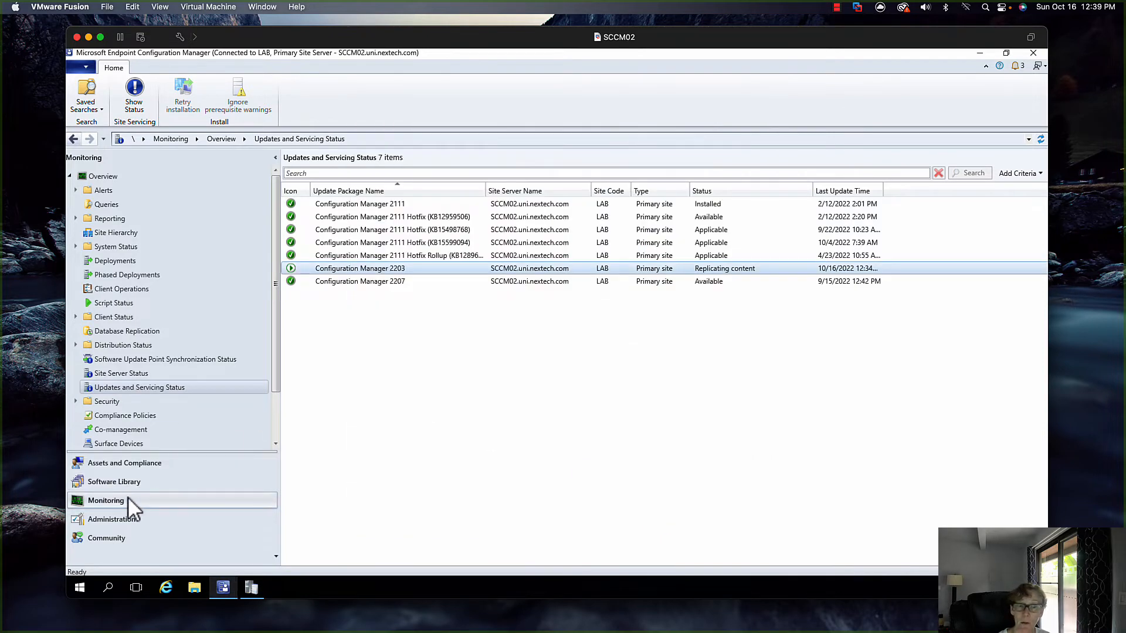
Remove the Asset Intelligence synchronization point role from the SCCM02 site system server
left_click(113, 519)
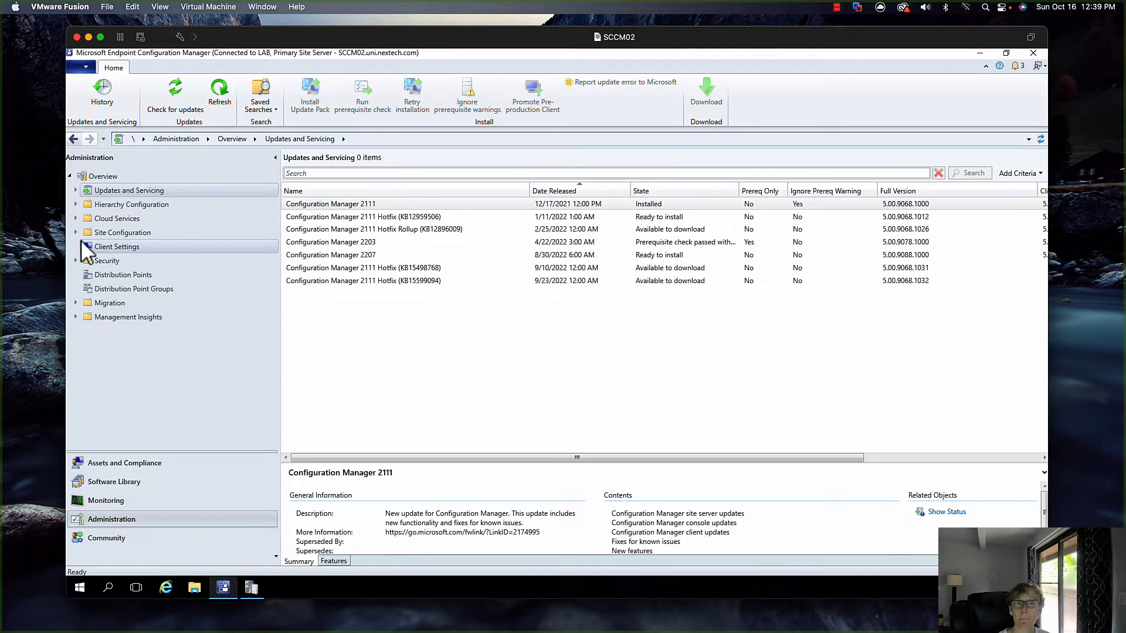
left_click(75, 232)
left_click(110, 262)
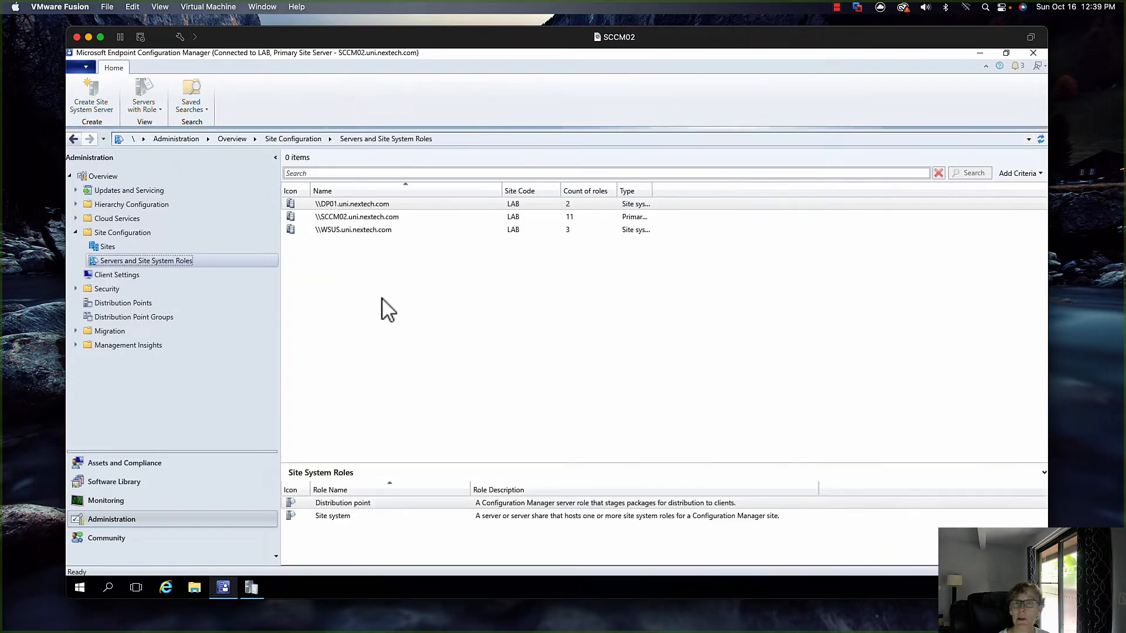
left_click(348, 221)
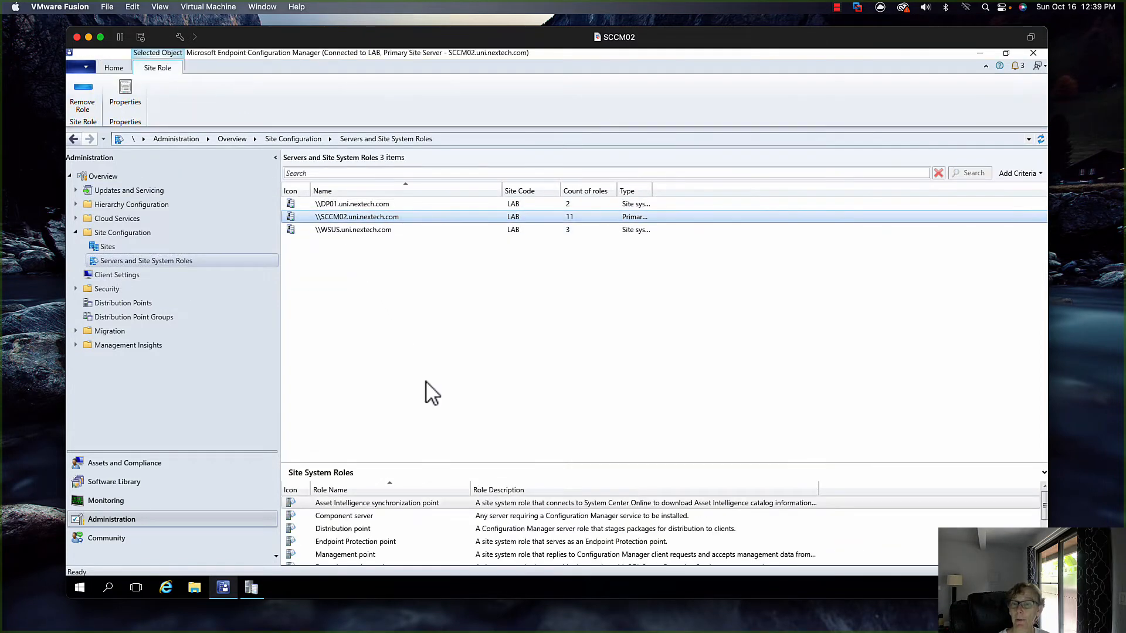
left_click(376, 504)
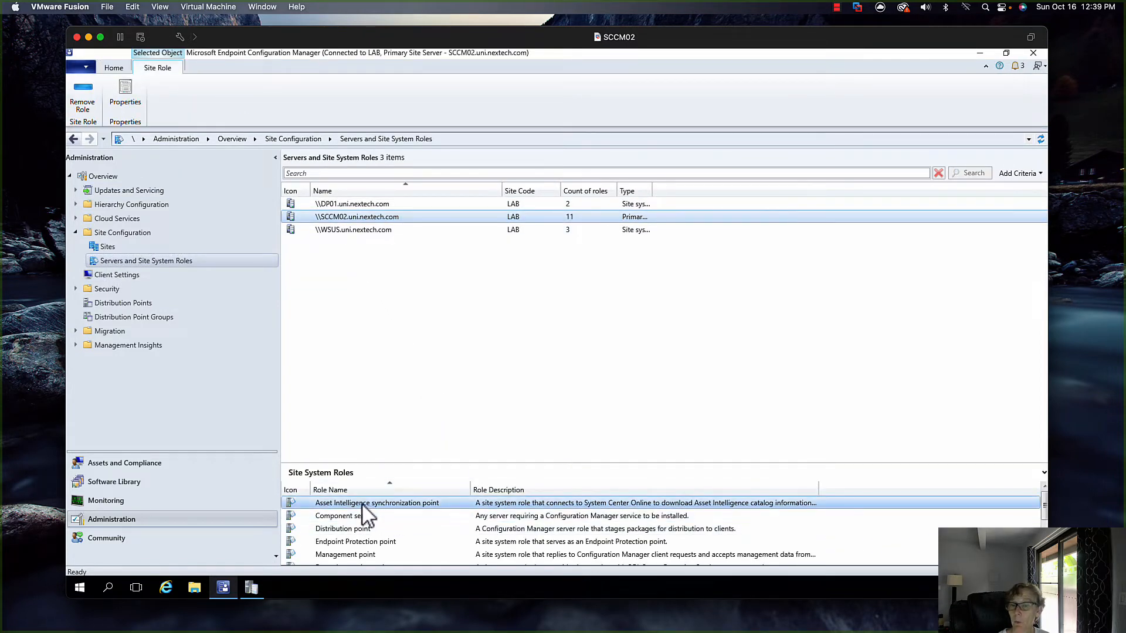
right_click(362, 504)
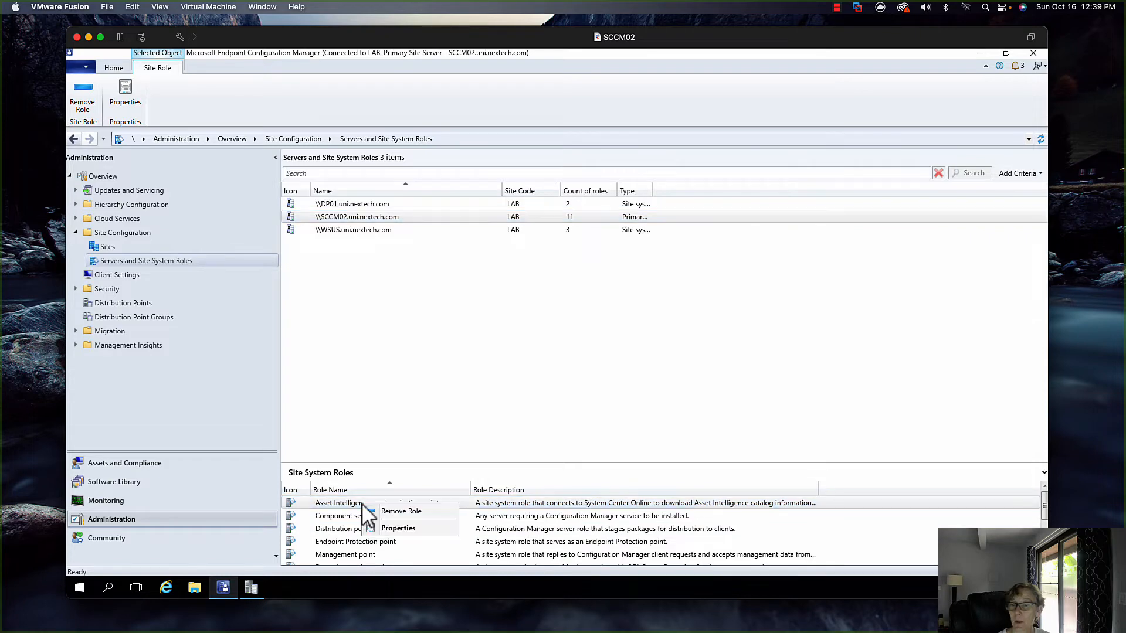
left_click(389, 526)
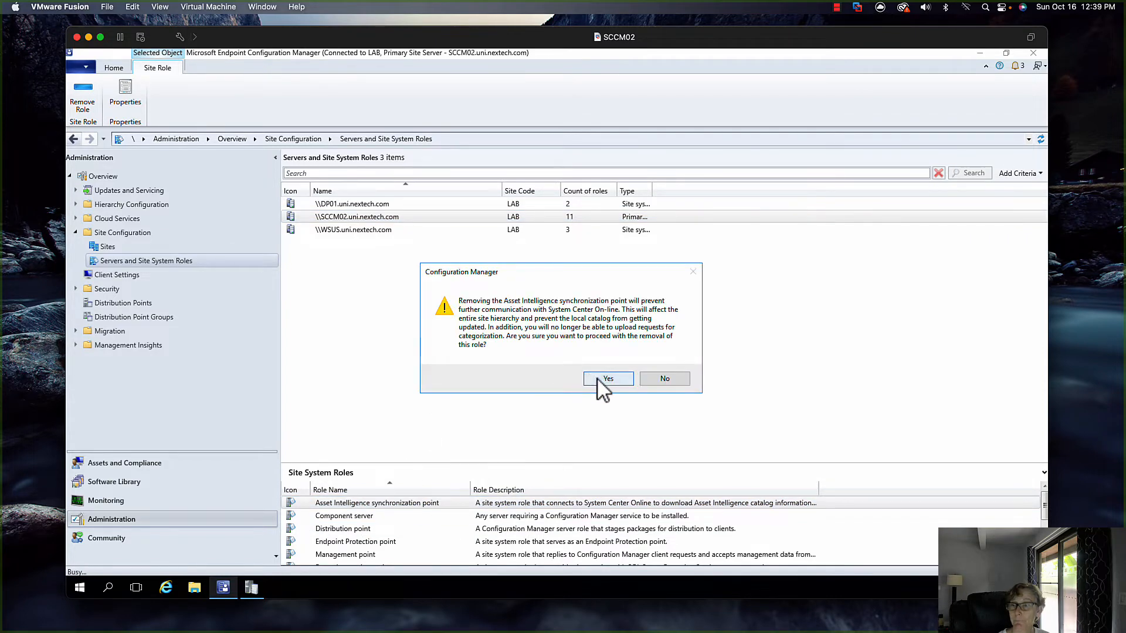
left_click(598, 378)
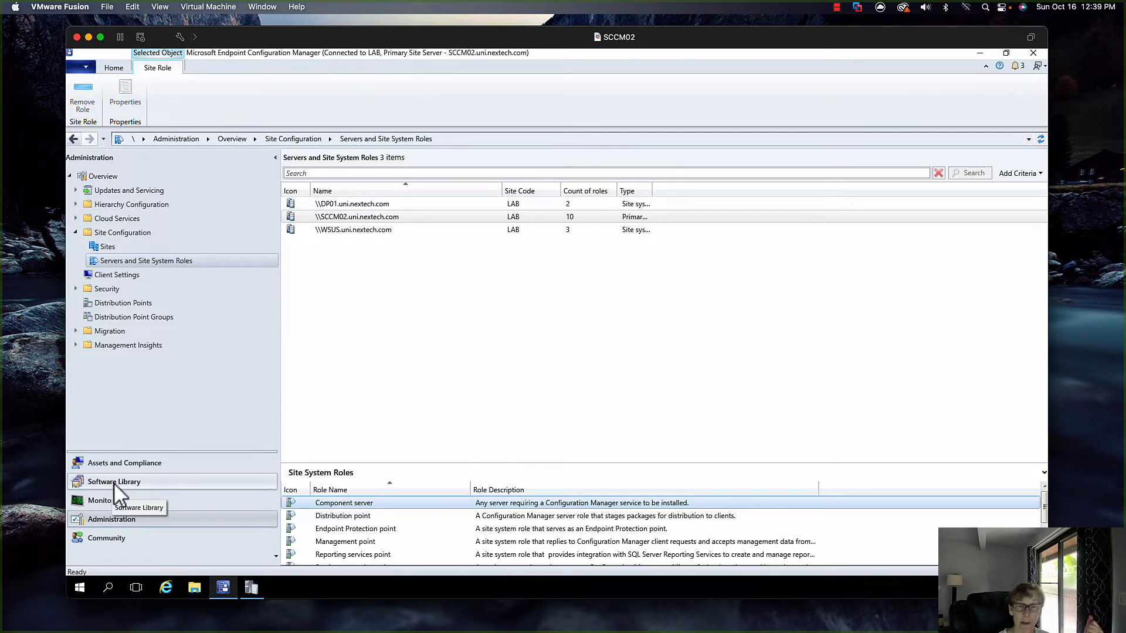
Examine the Asset Intelligence catalog, inventoried software and product lifecycle pages in Assets and Compliance
left_click(117, 465)
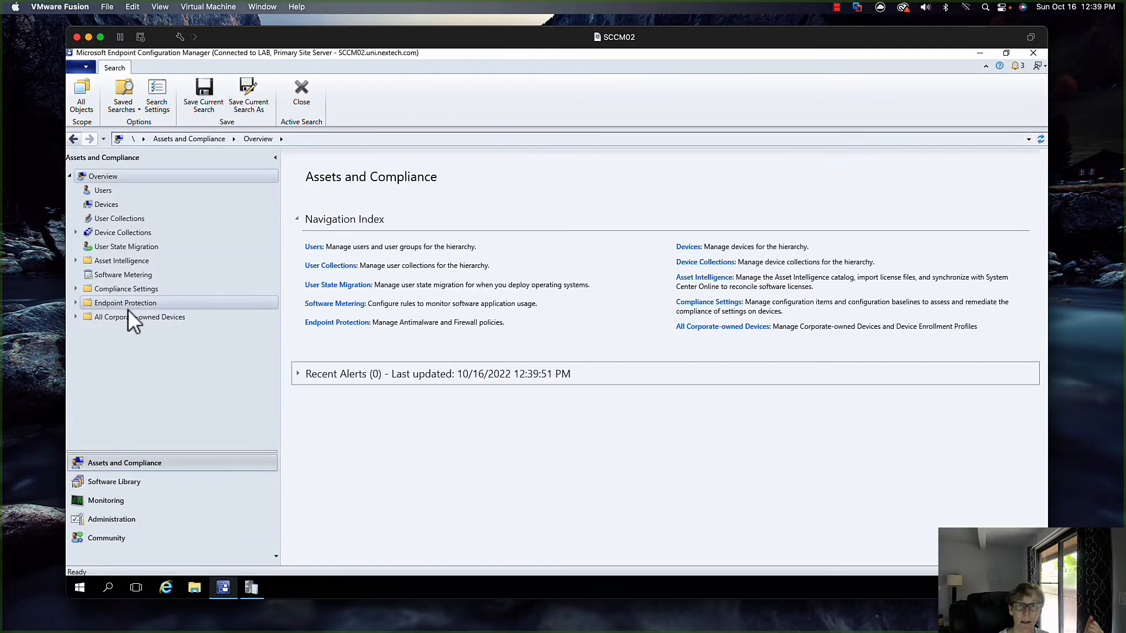
left_click(75, 261)
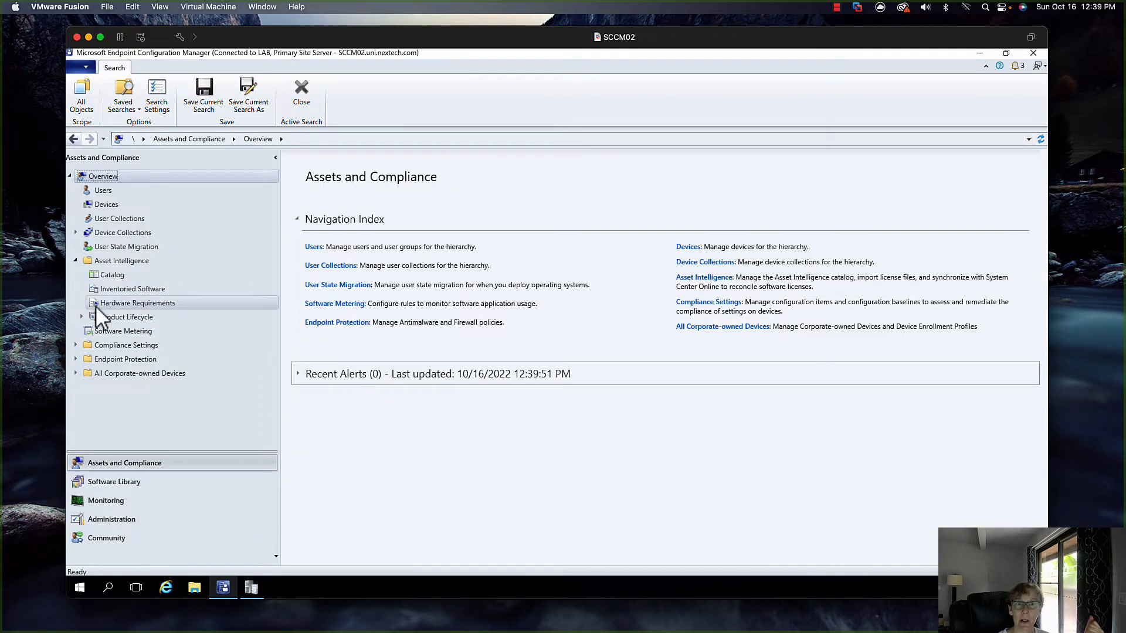
left_click(110, 275)
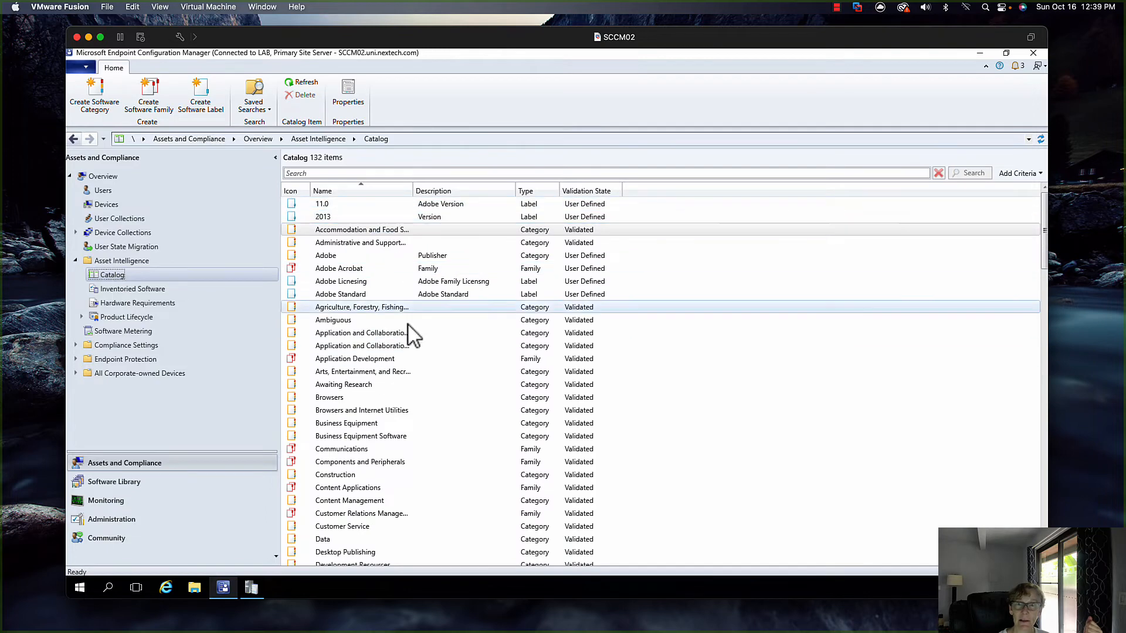
left_click(126, 289)
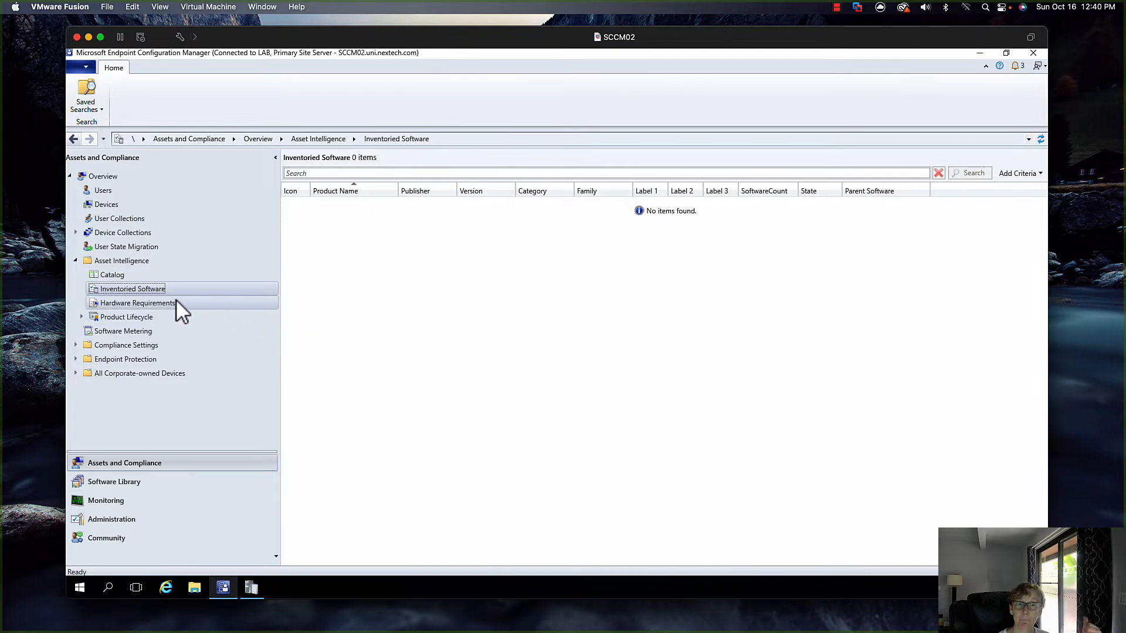
left_click(114, 318)
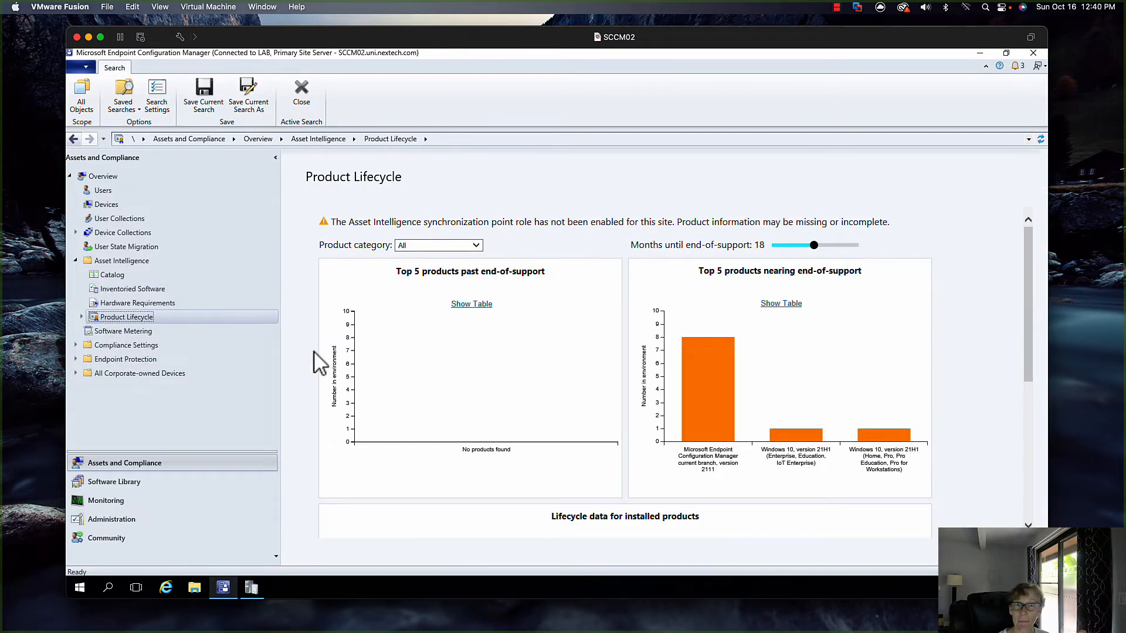
left_click(109, 277)
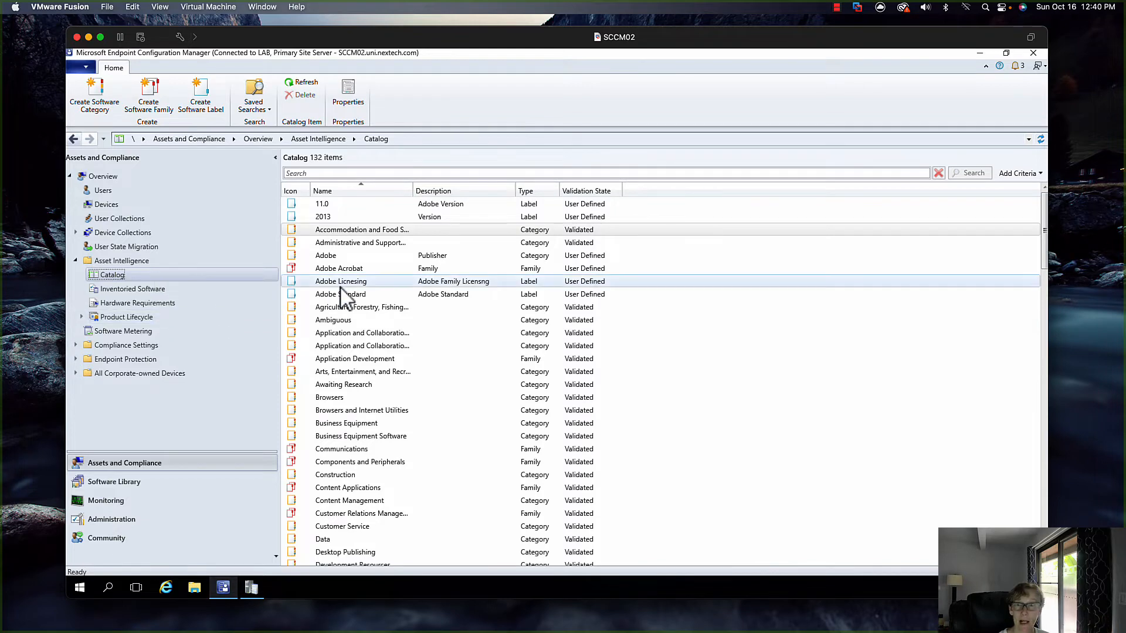
scroll(382, 367, "down", 2)
scroll(384, 369, "up", 2)
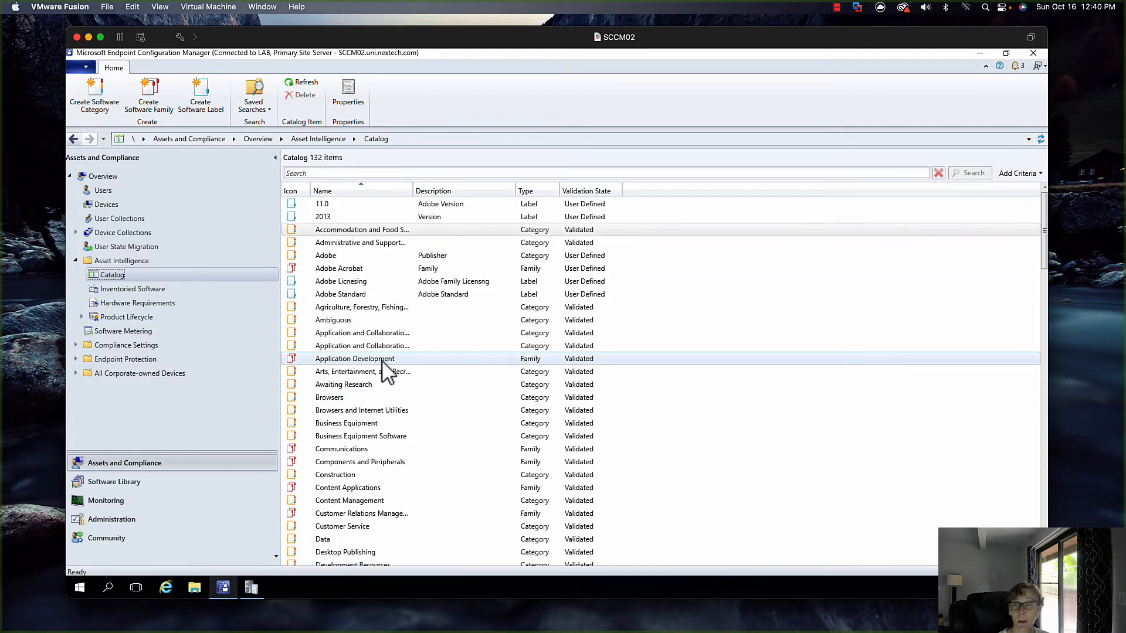
scroll(384, 369, "down", 5)
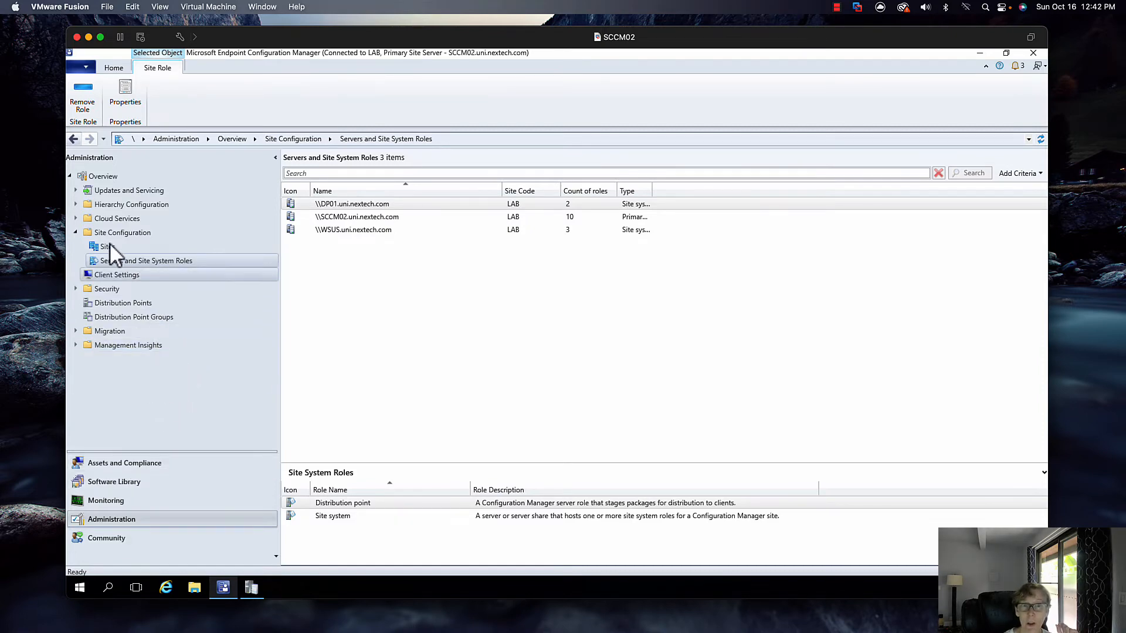
Inspect the cloud service deployment options in the Create Cloud Management Gateway Wizard and exit without creating a gateway
left_click(75, 218)
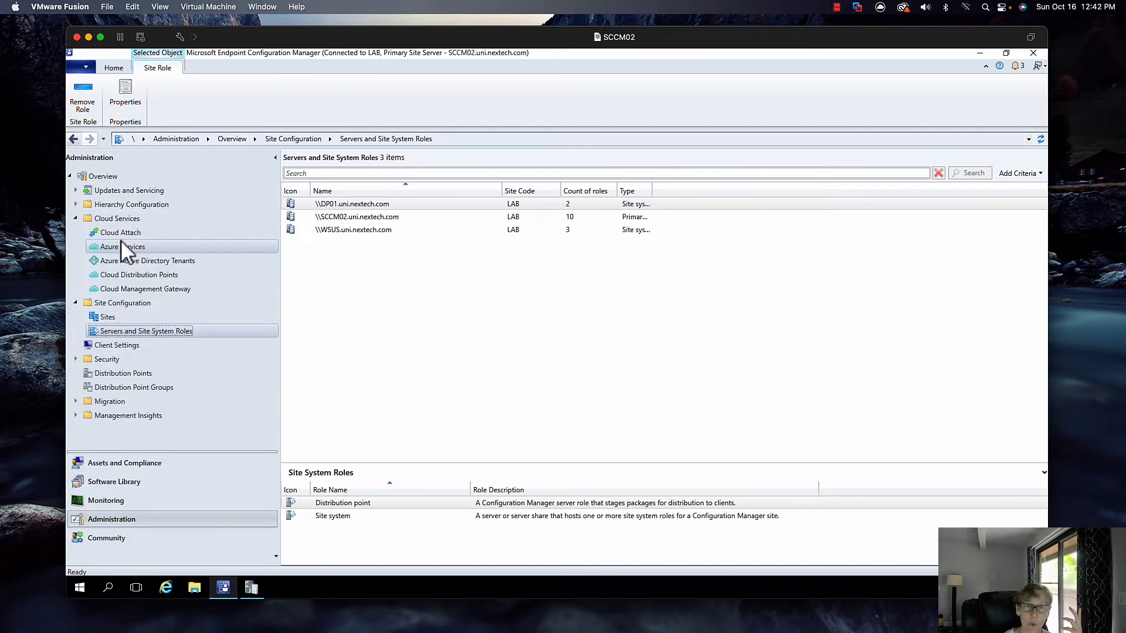
left_click(164, 290)
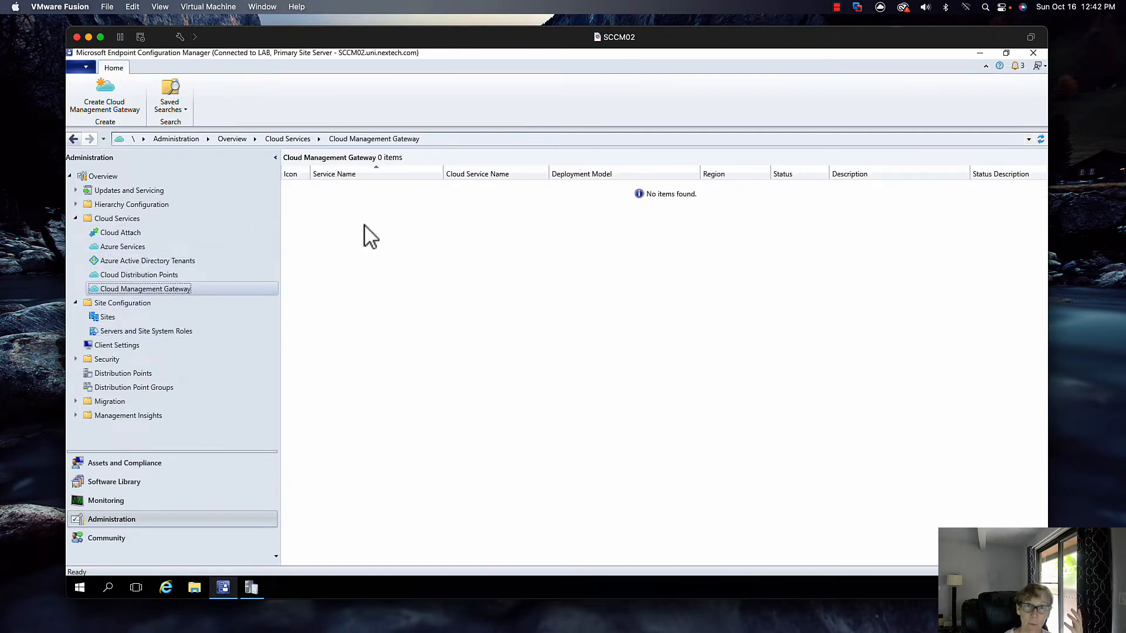
left_click(129, 114)
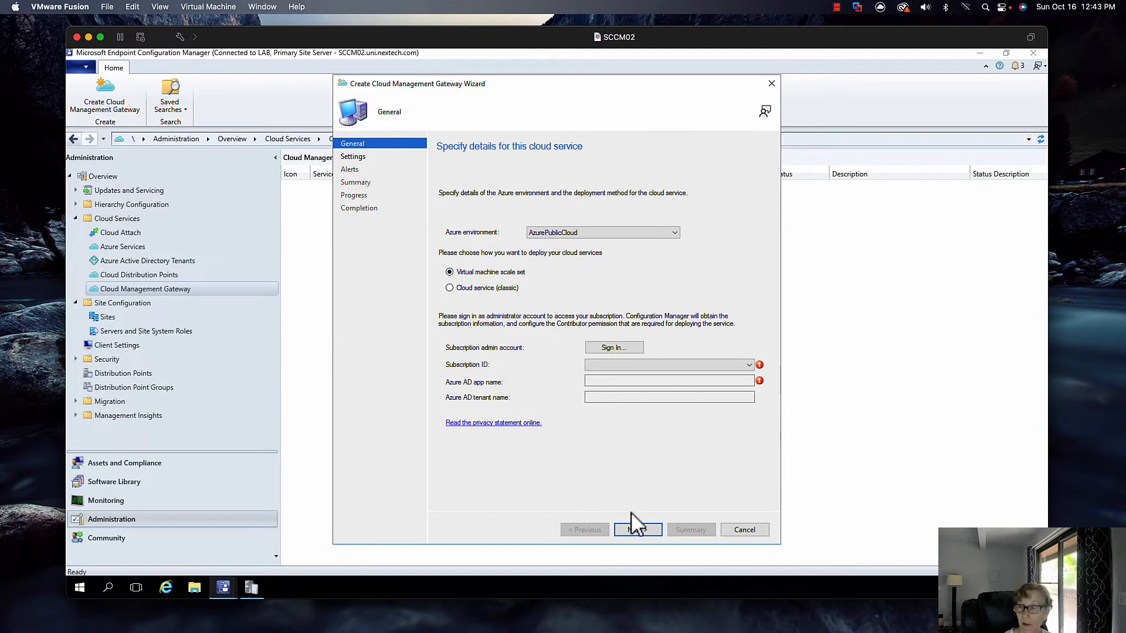
left_click(745, 530)
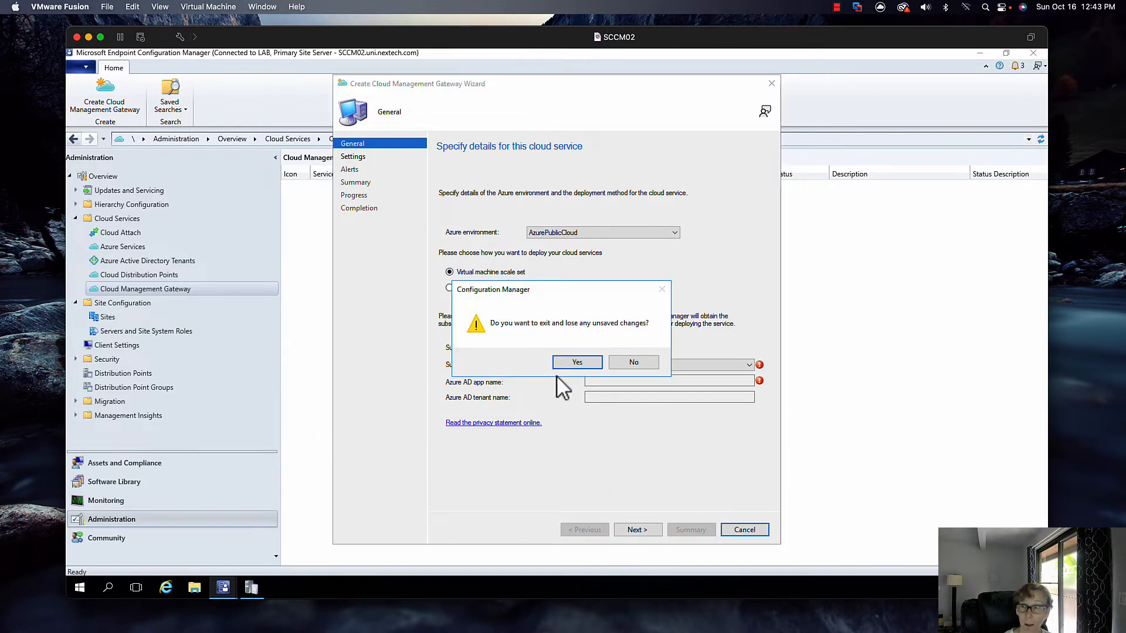
left_click(572, 363)
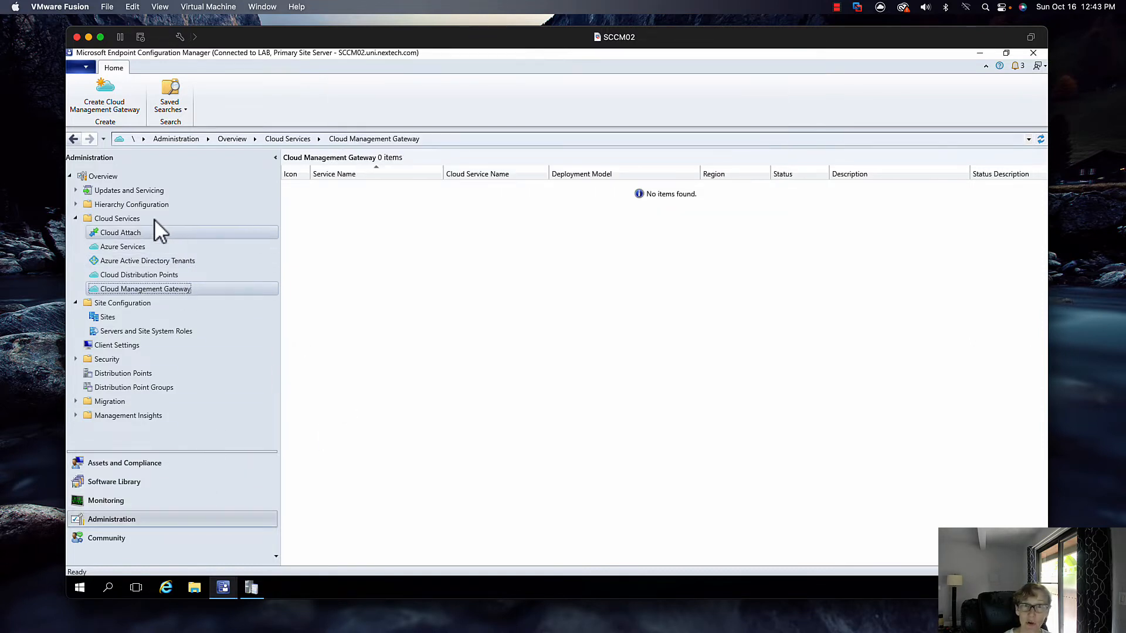
Check the cloud management gateway with Azure VM scale set entry among the Updates and Servicing features
left_click(104, 192)
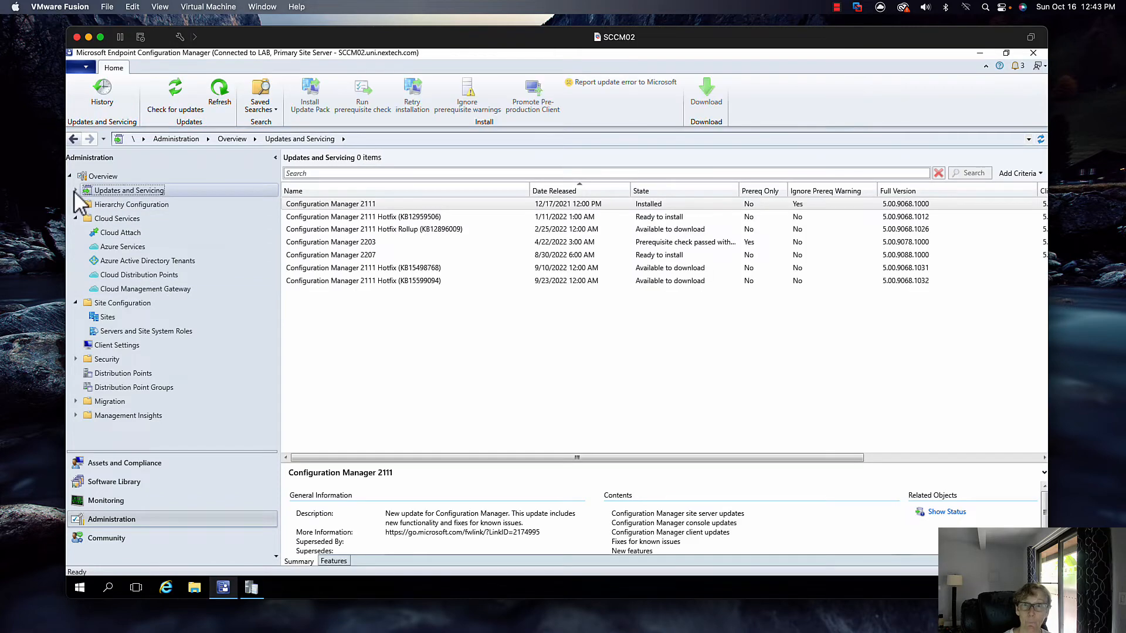
left_click(113, 205)
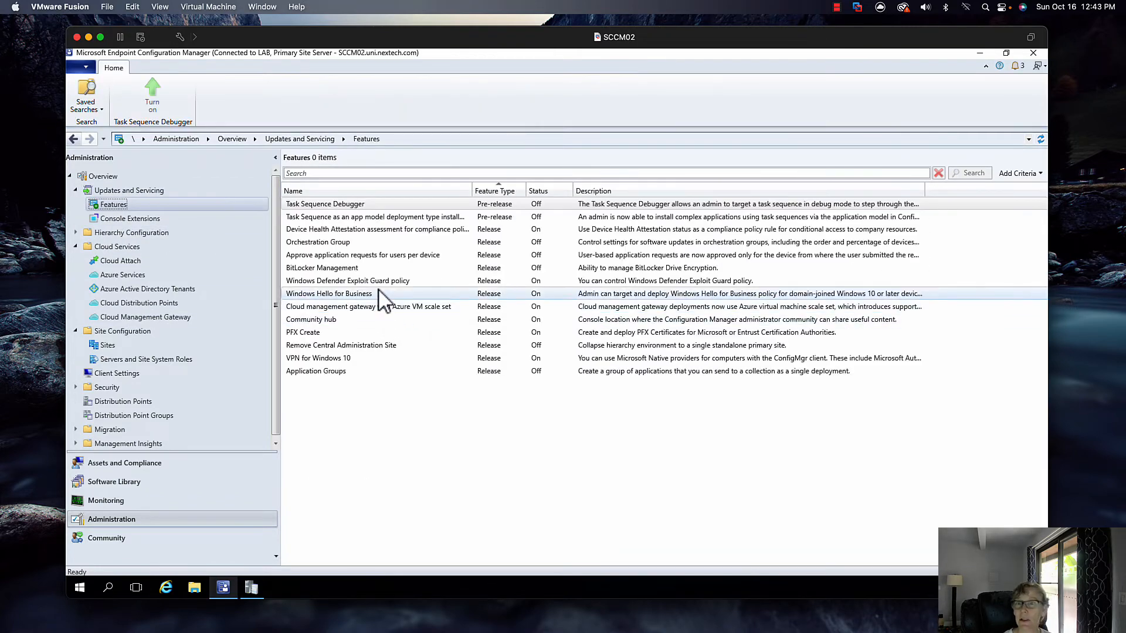
left_click(355, 308)
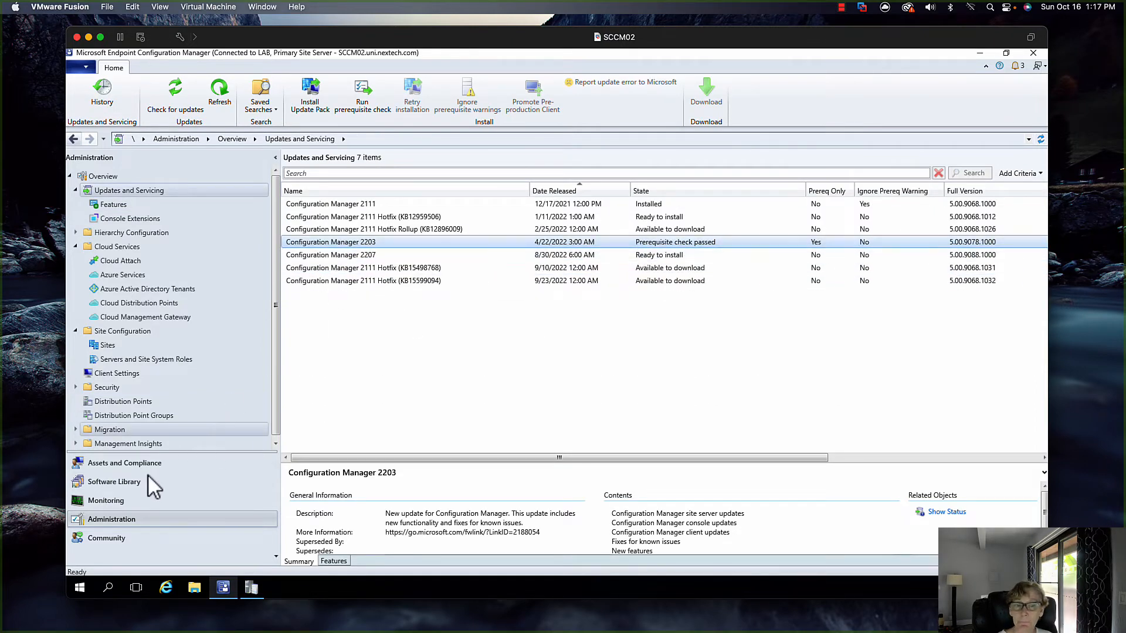
Check the Configuration Manager 2203 entry in Updates and Servicing Status, and return to the Updates and Servicing update list
left_click(109, 501)
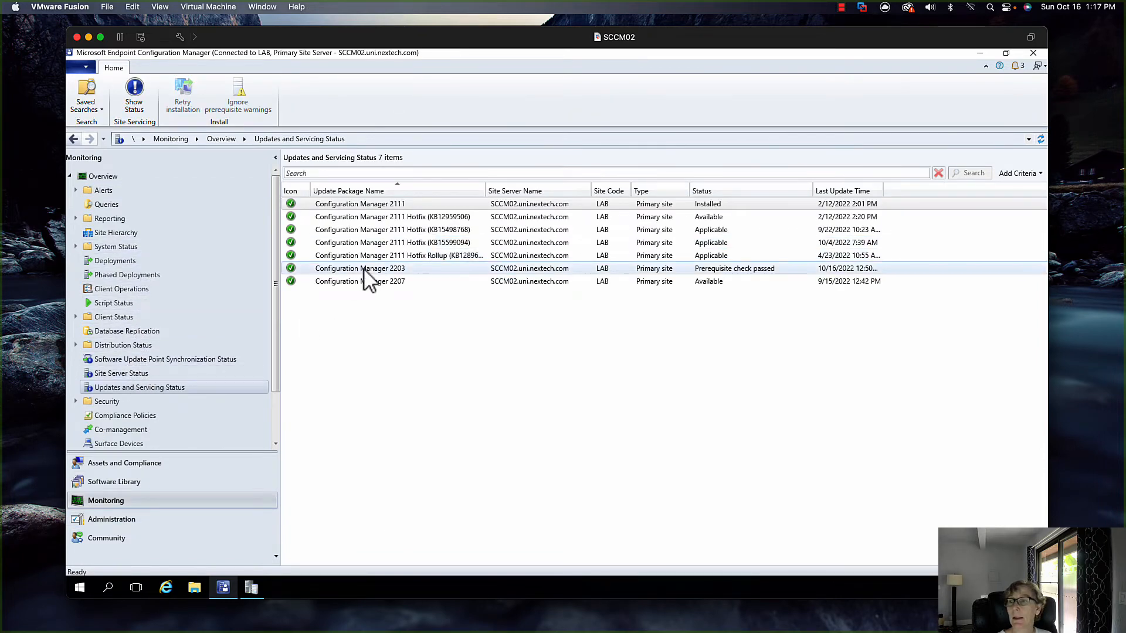
left_click(451, 270)
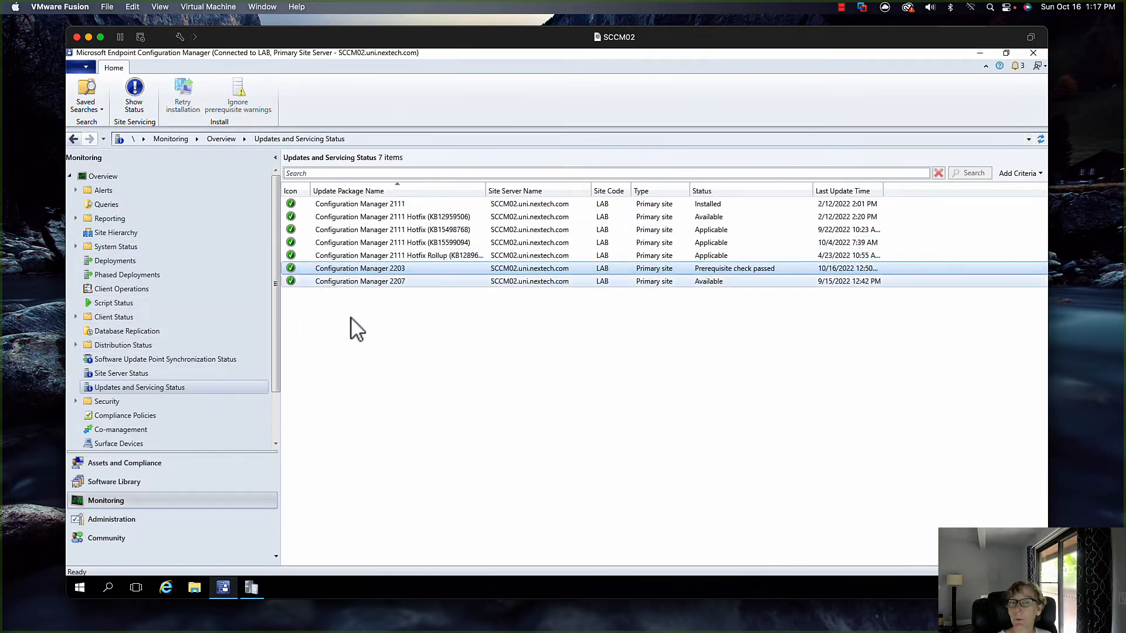
left_click(118, 520)
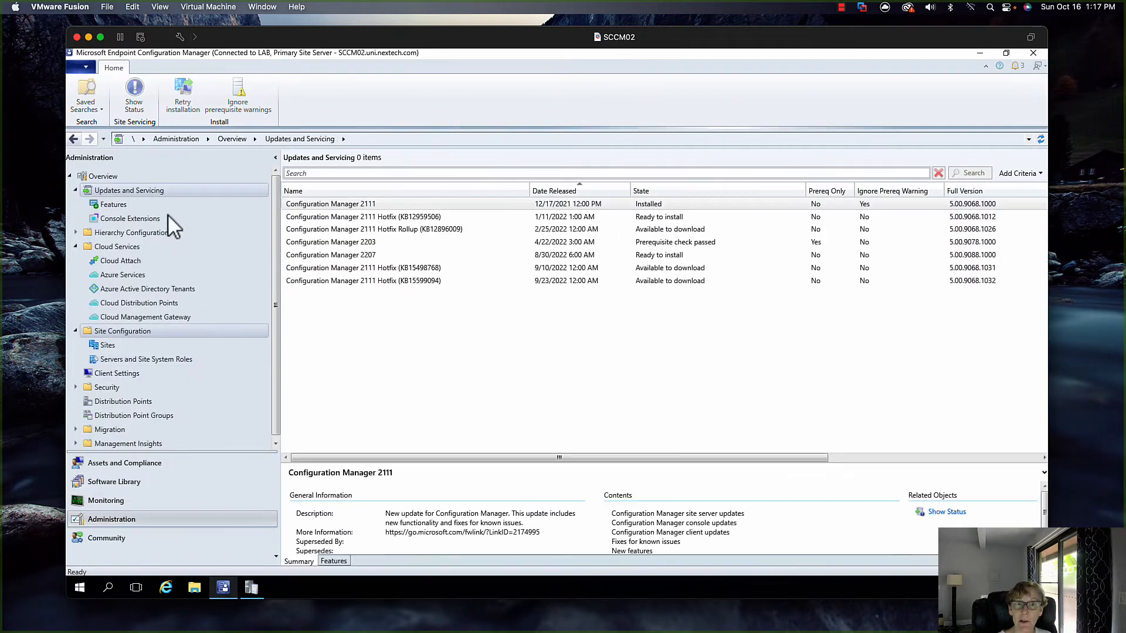
Install the Configuration Manager 2203 update pack, ignoring prerequisite warnings, upgrading clients without validating, accepting the license terms, and setting Software Assurance expiration to 2022-12-31
left_click(369, 243)
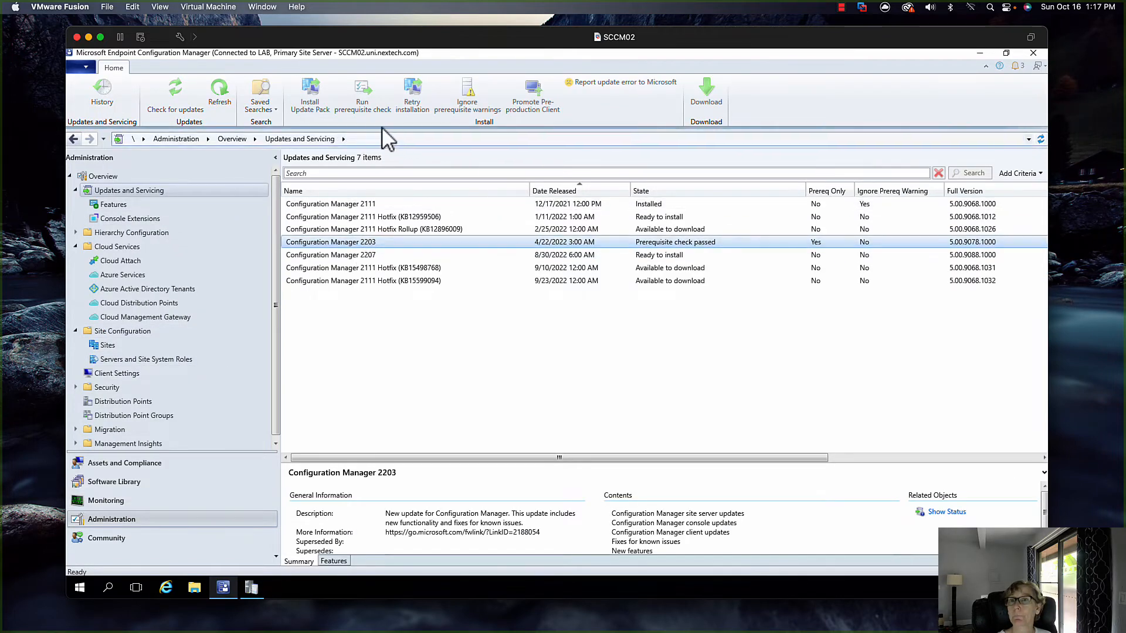
left_click(315, 107)
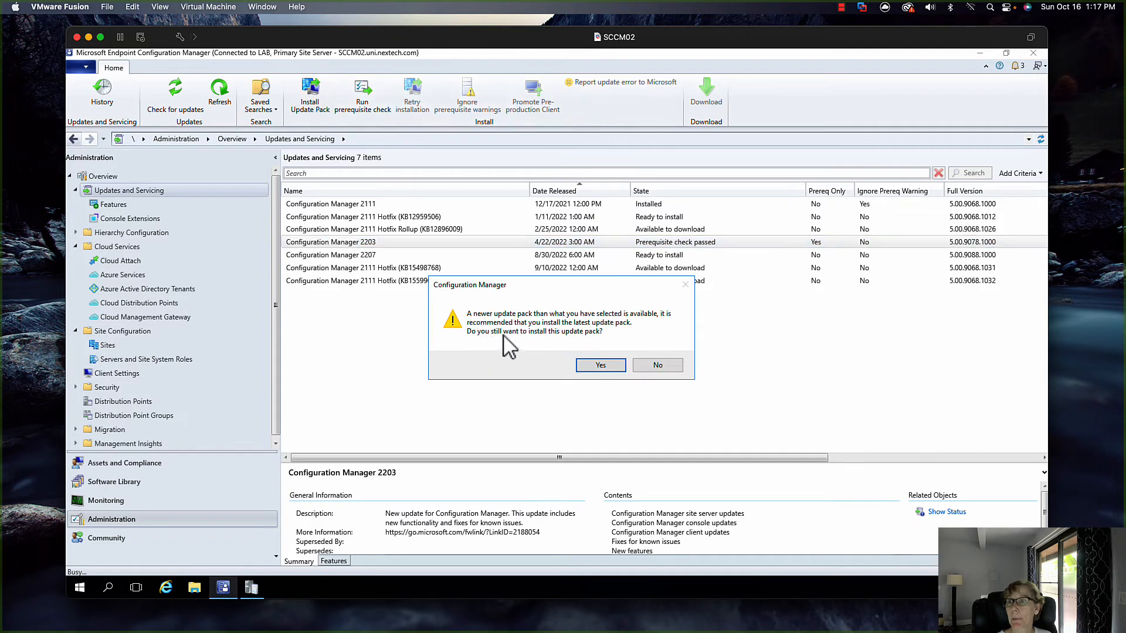
left_click(594, 367)
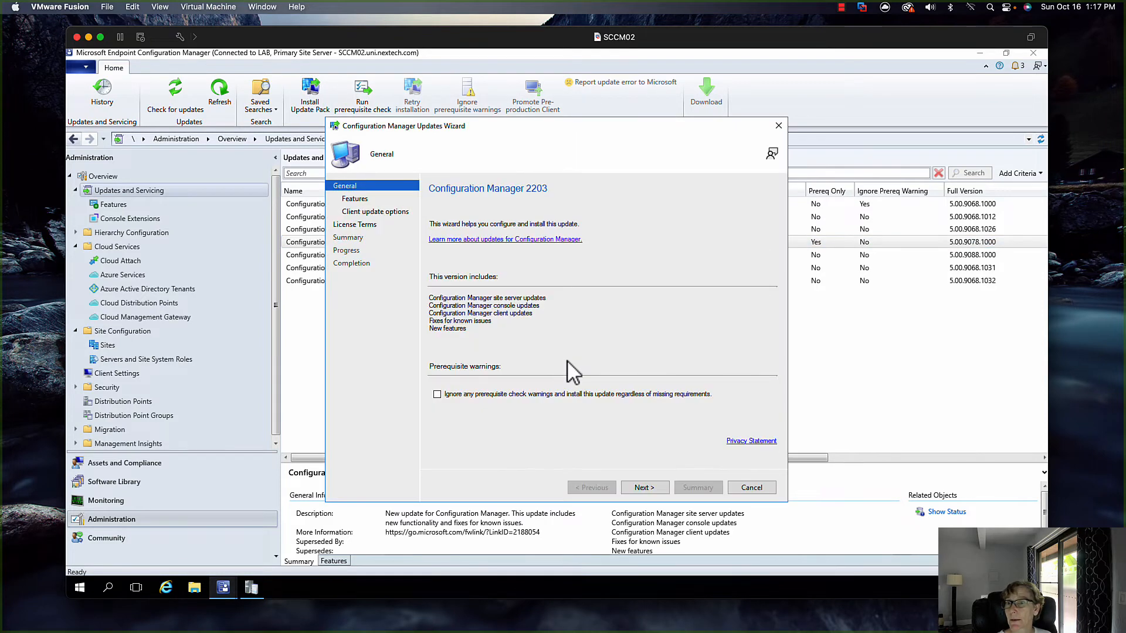
left_click(644, 488)
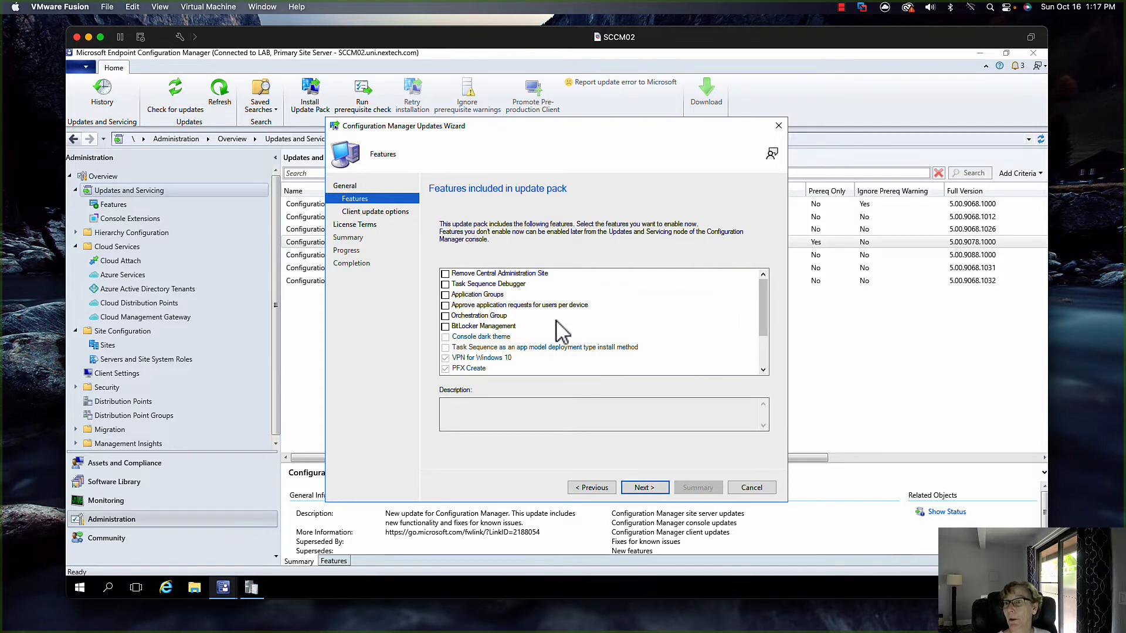
left_click(645, 488)
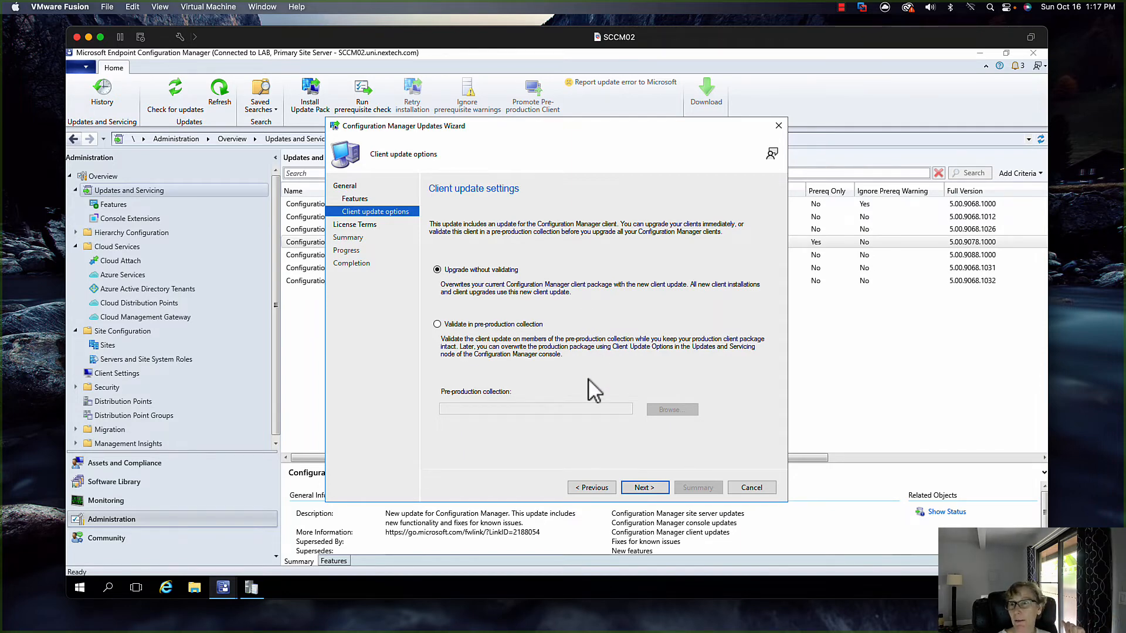
left_click(646, 486)
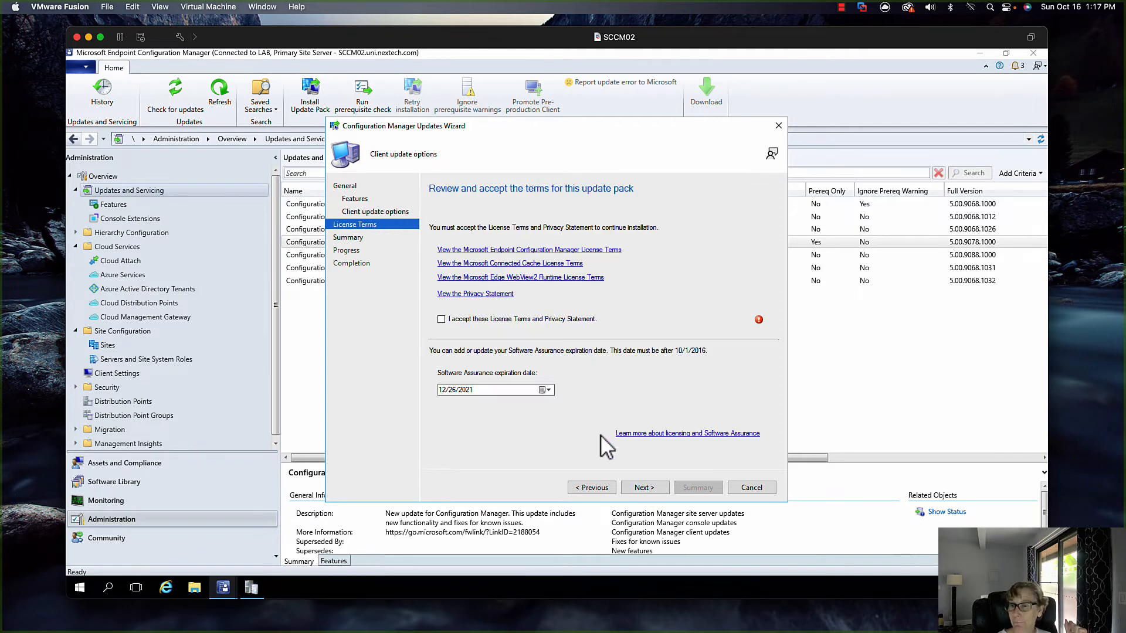
left_click(464, 320)
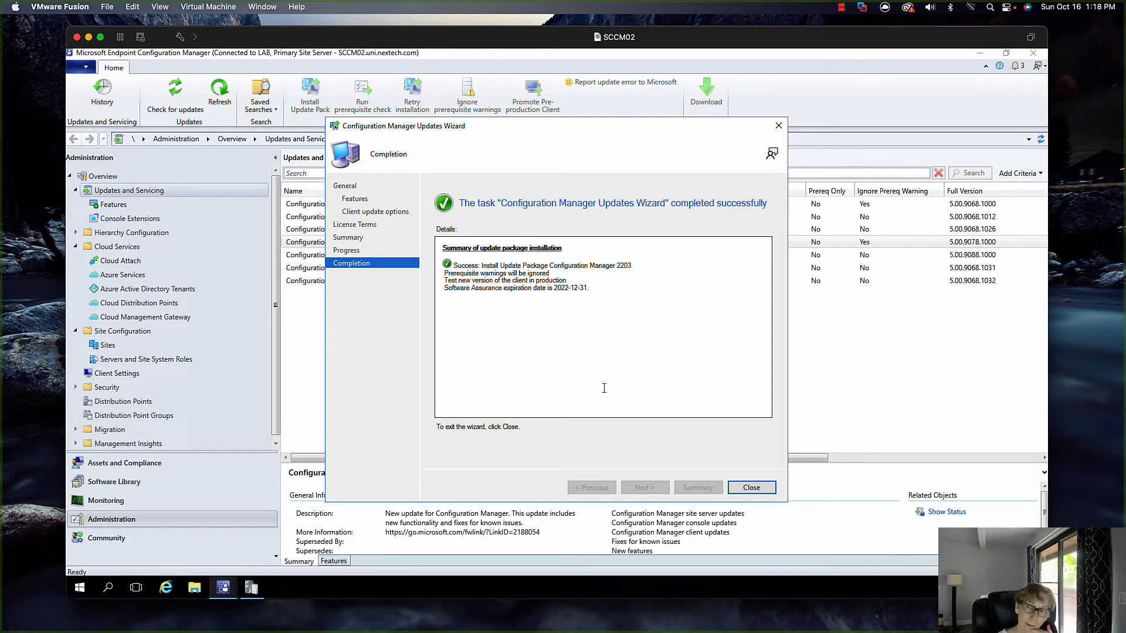
left_click(748, 490)
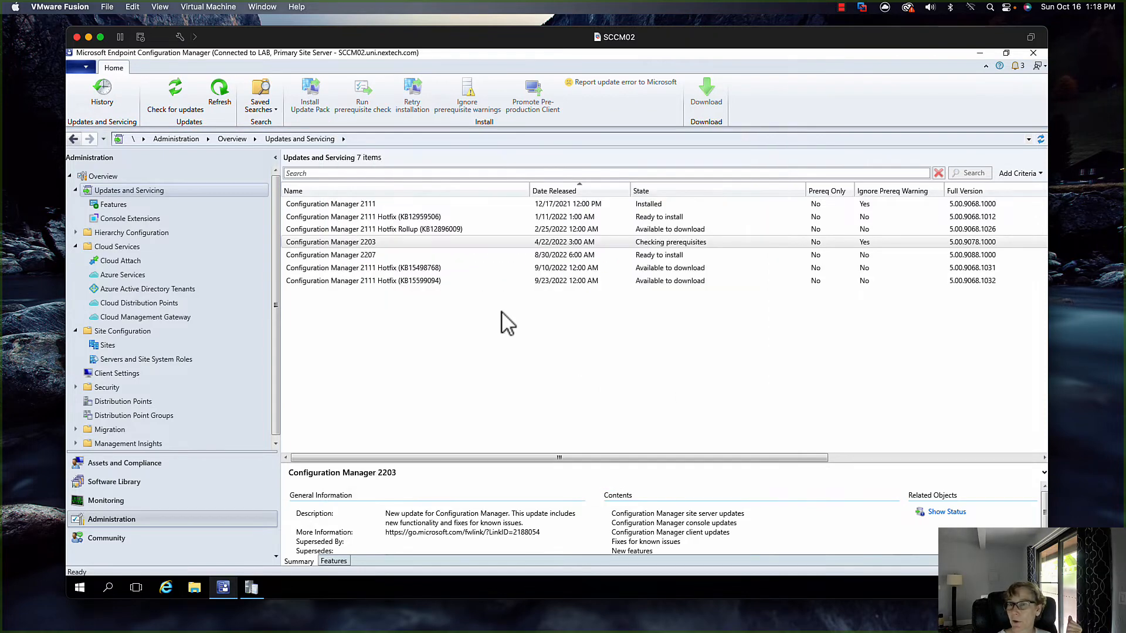
Inspect the Configuration Manager 2203 installation status in Updates and Servicing Status, including the Prerequisite Check stage
left_click(116, 502)
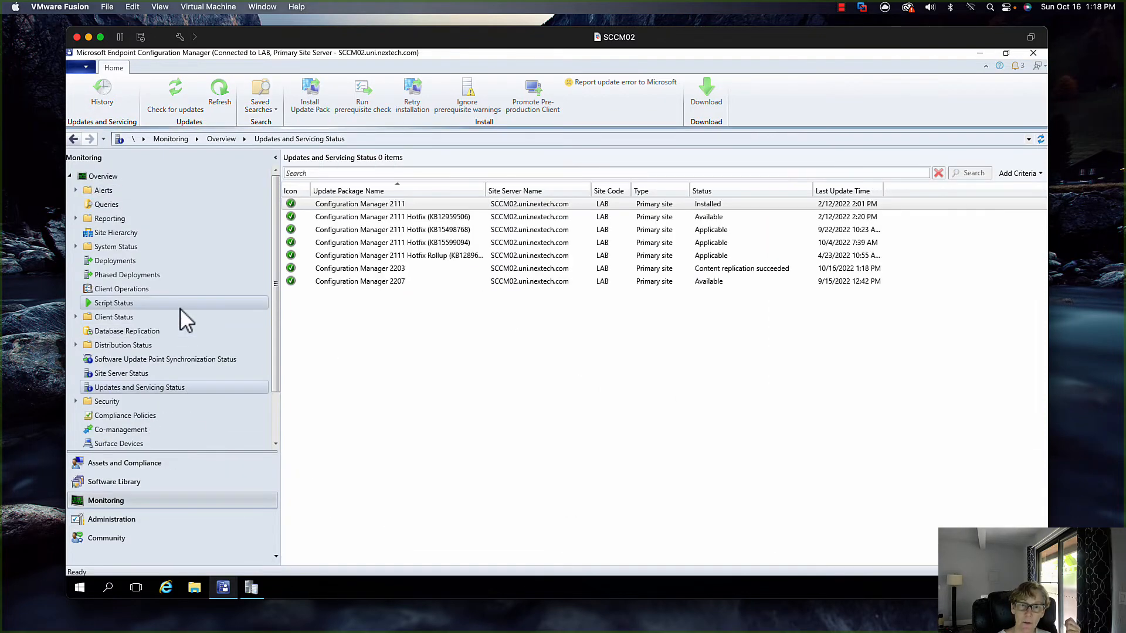
left_click(411, 268)
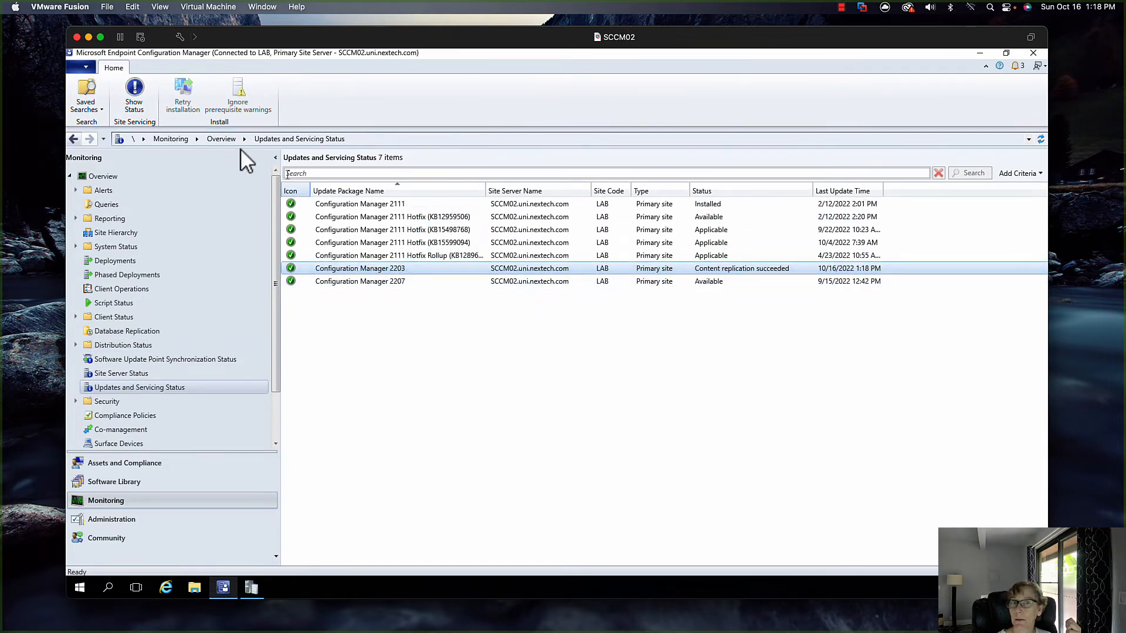
left_click(135, 97)
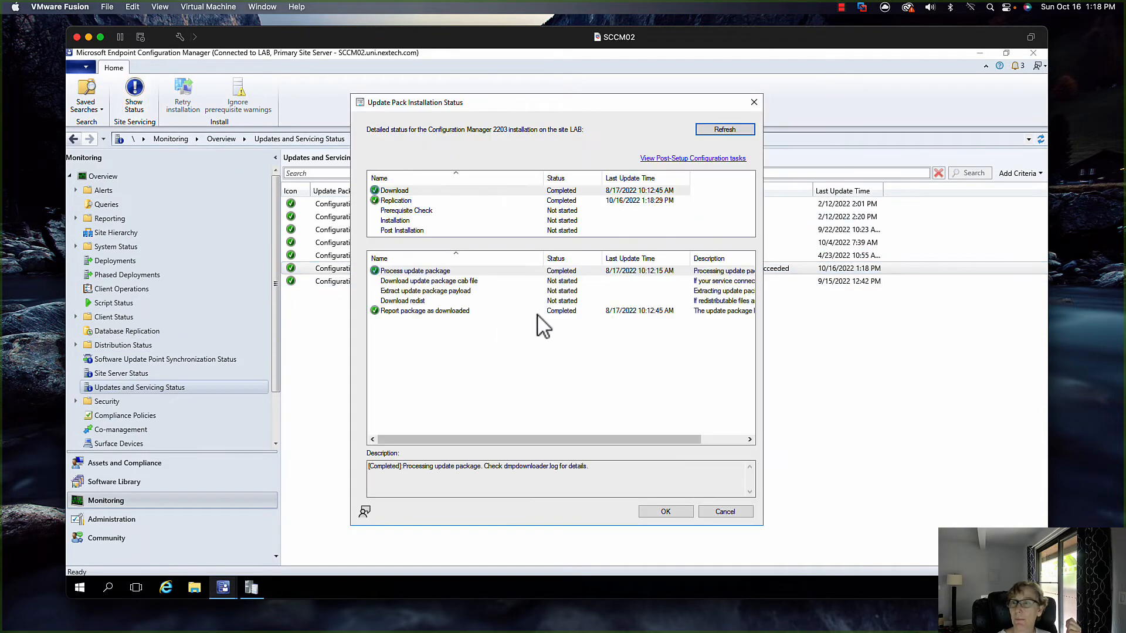
left_click(428, 211)
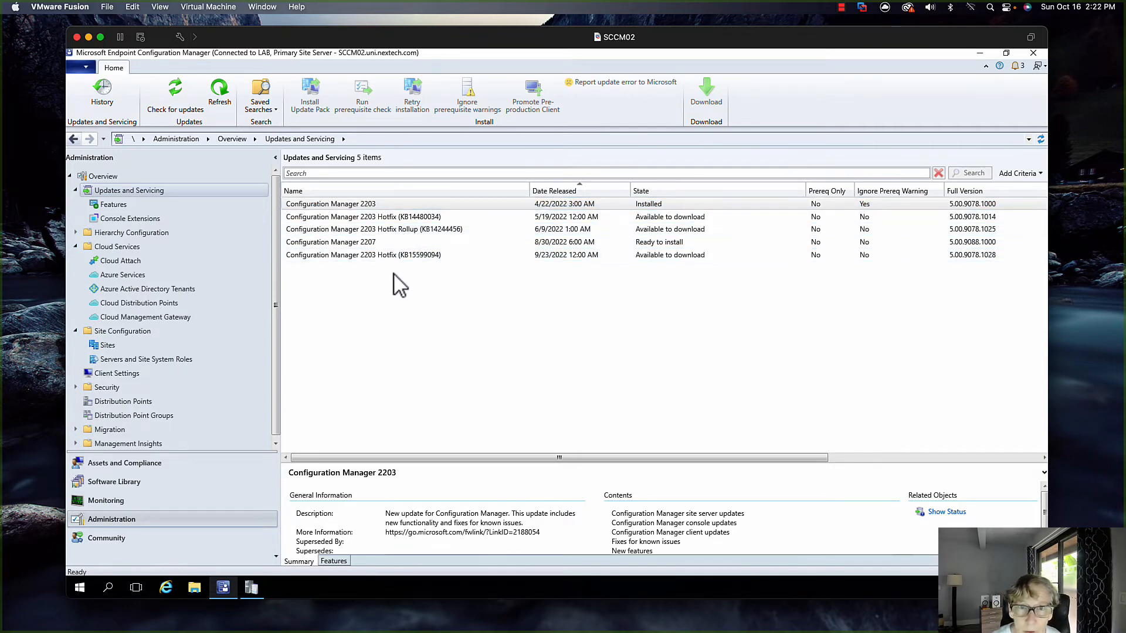
Upgrade the Configuration Manager console to version 5.2203.1063.1500 and close the ConfigMgrPrereq.log viewer
left_click(86, 67)
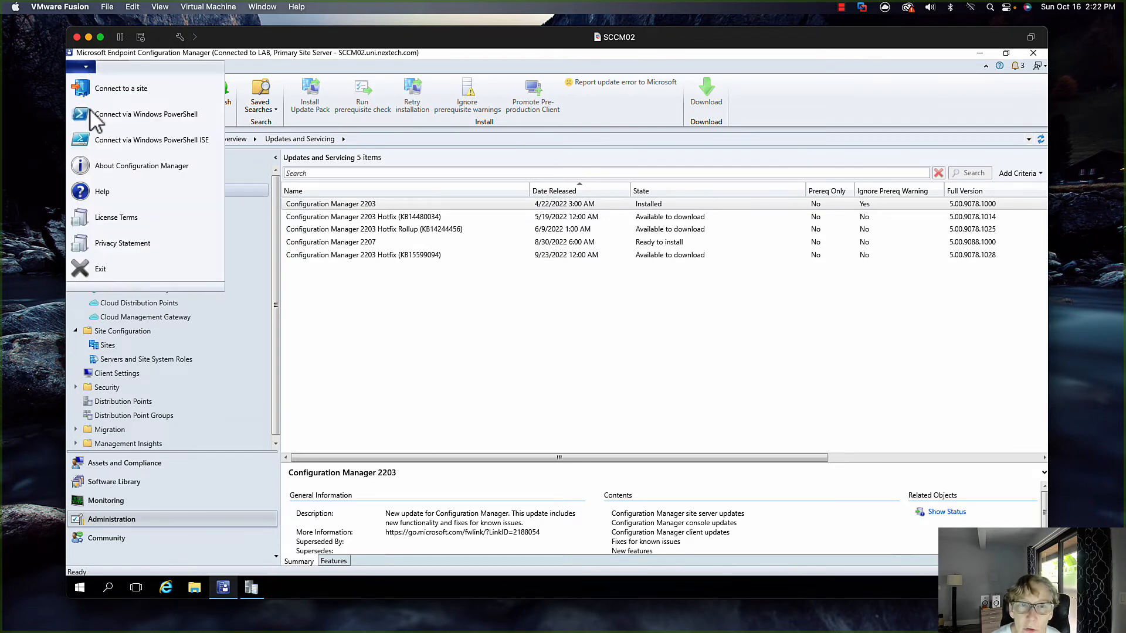
left_click(107, 166)
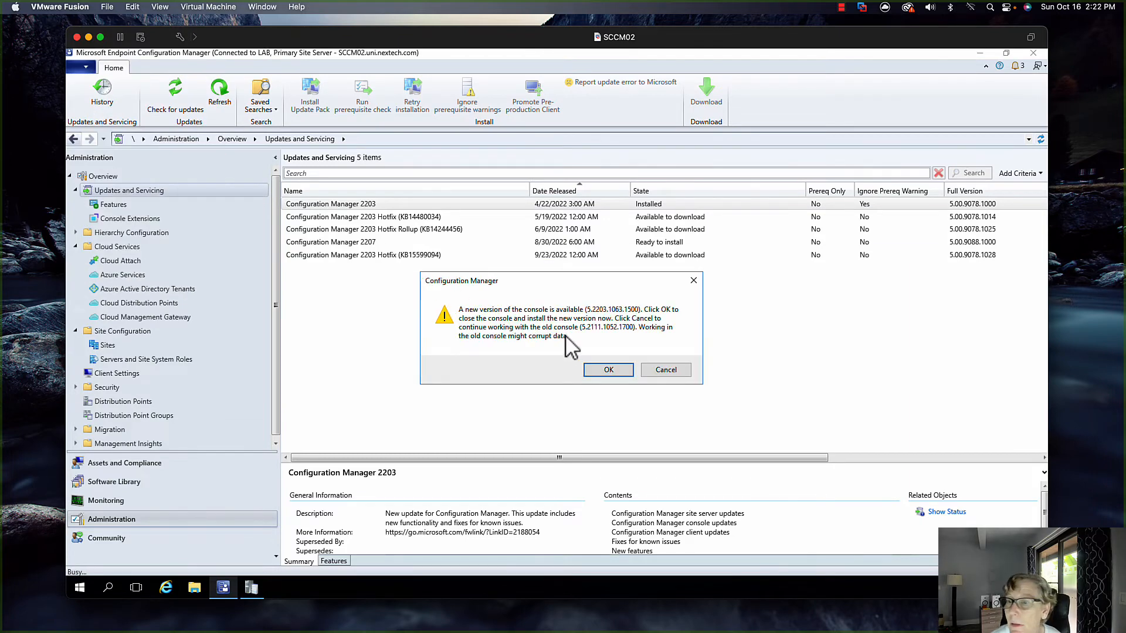
left_click(608, 371)
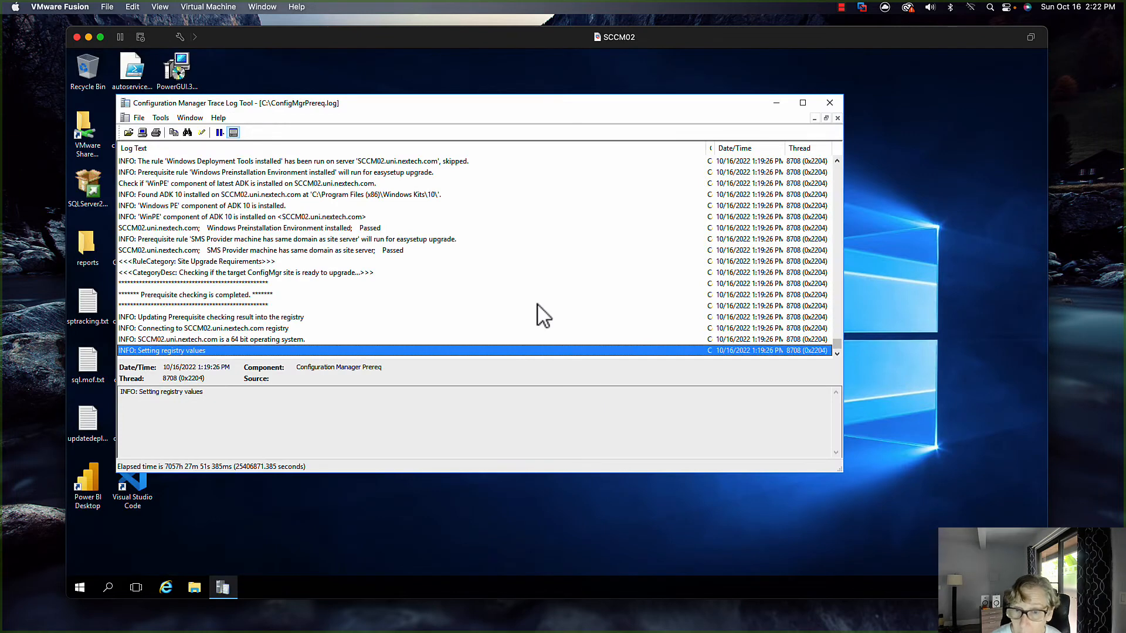
left_click(832, 103)
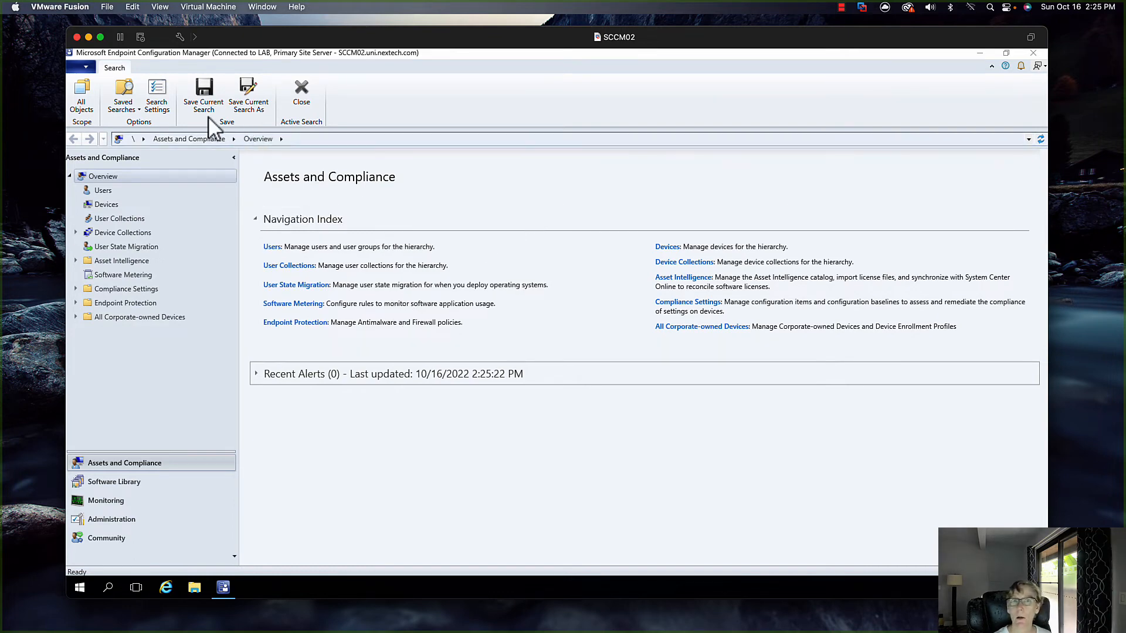
Check the upgraded console's version information in About Configuration Manager and close the console
left_click(86, 68)
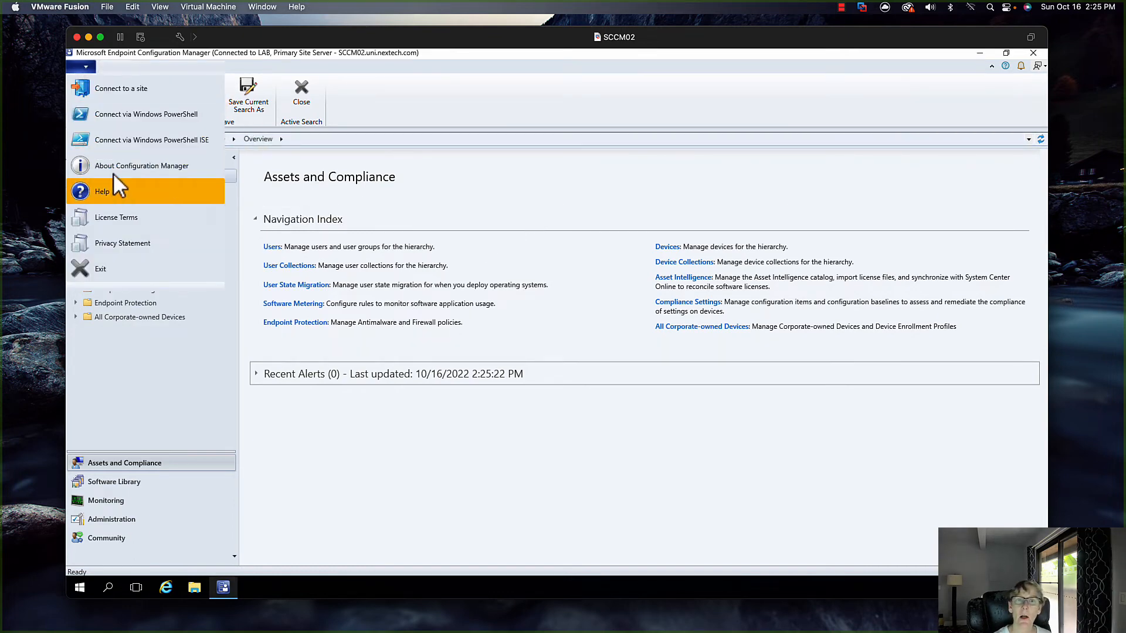
left_click(117, 166)
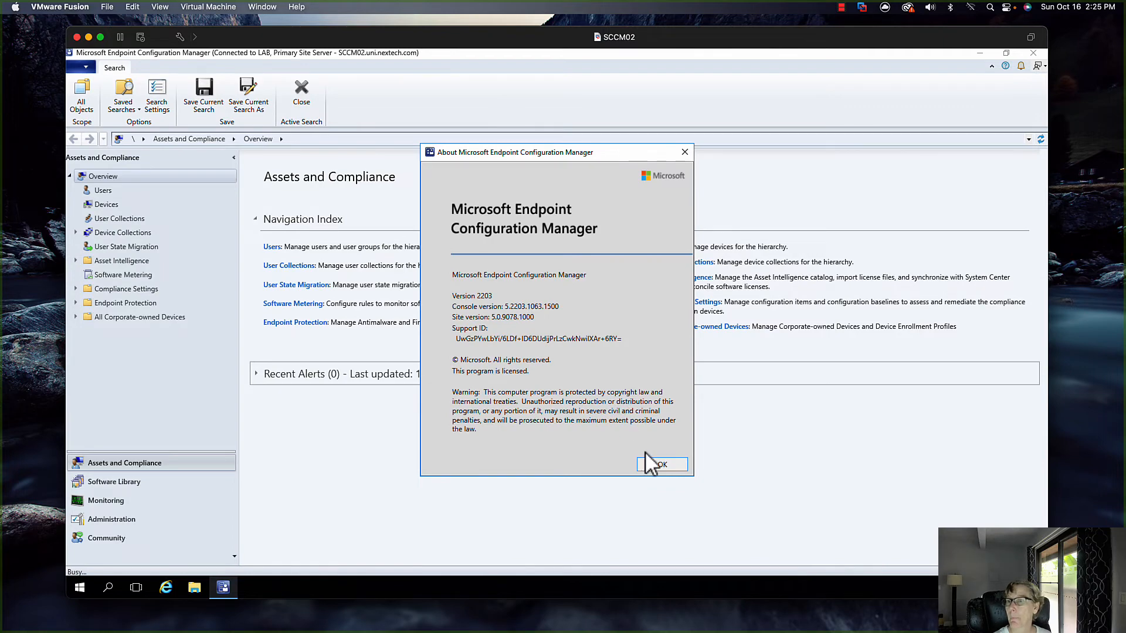
left_click(662, 465)
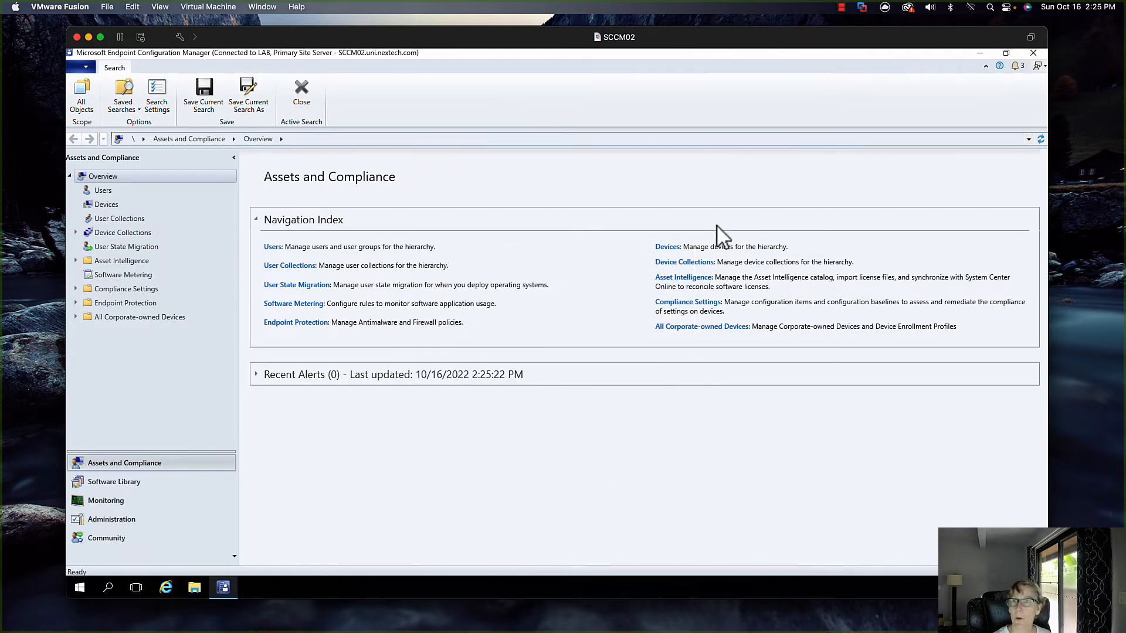
left_click(1033, 53)
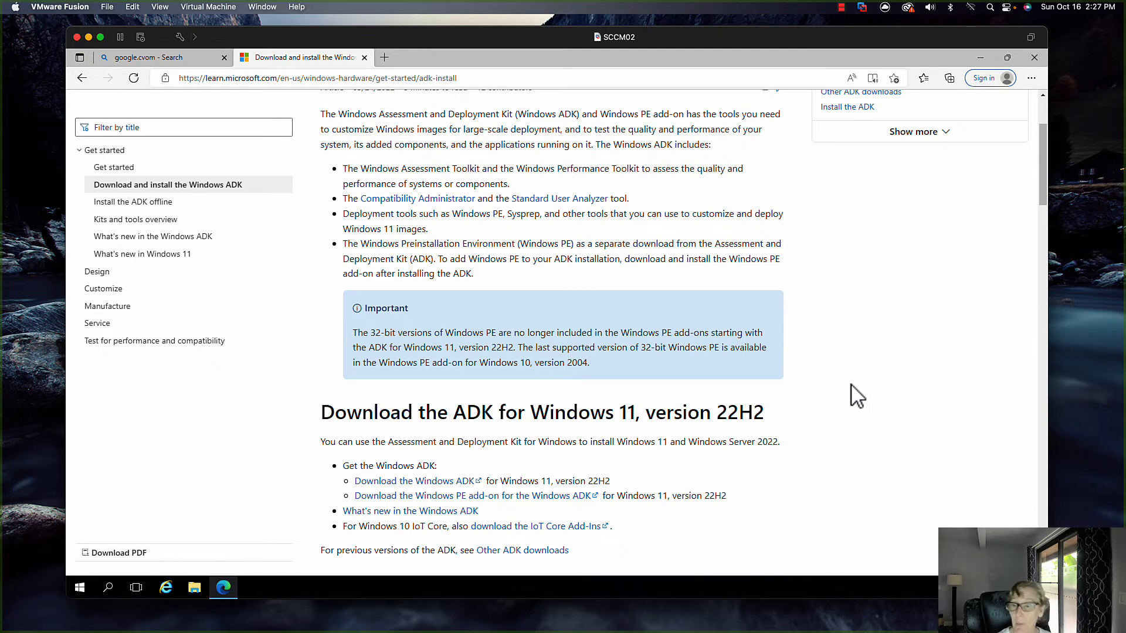
Review the Windows ADK download page for Windows 11, version 22H2, and open Programs and Features in Control Panel
scroll(853, 392, "up", 2)
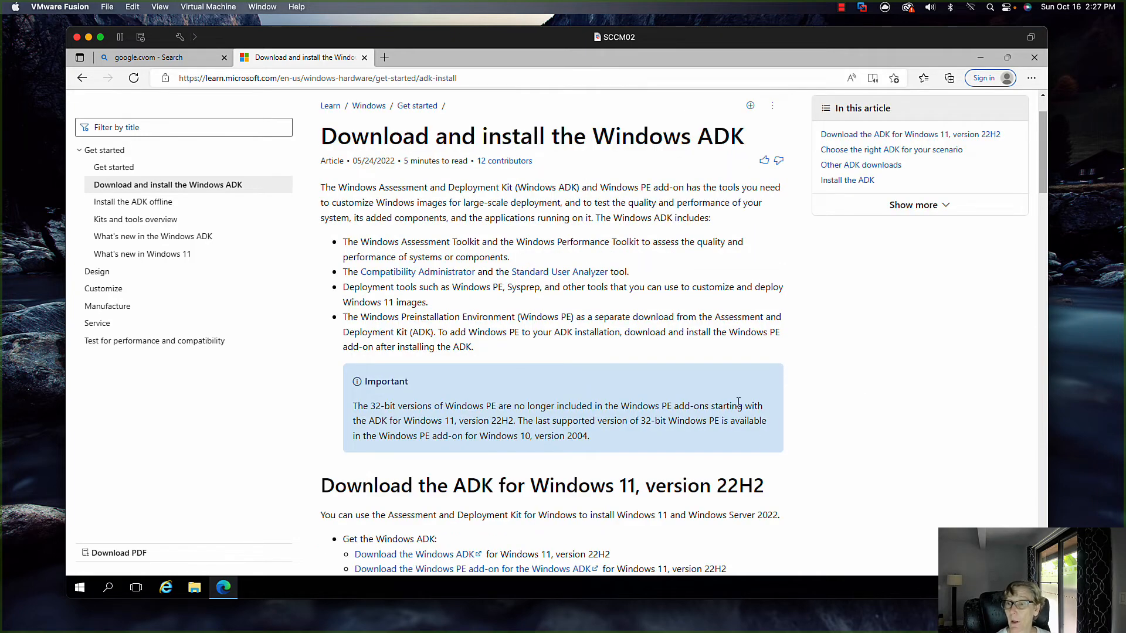
scroll(754, 403, "down", 2)
scroll(727, 418, "down", 2)
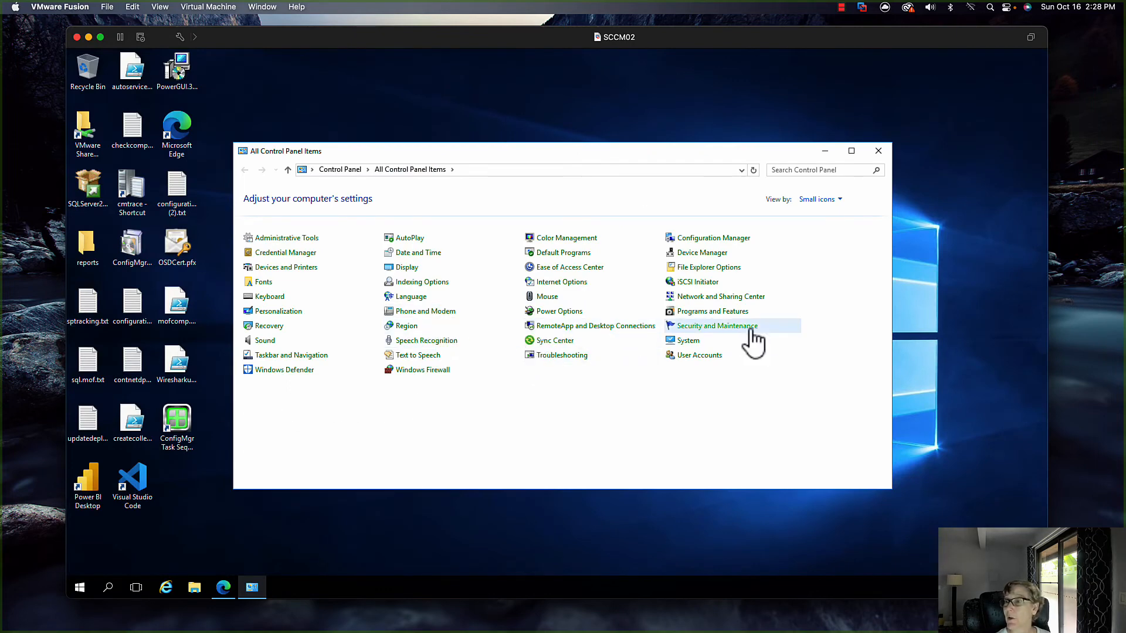
left_click(688, 312)
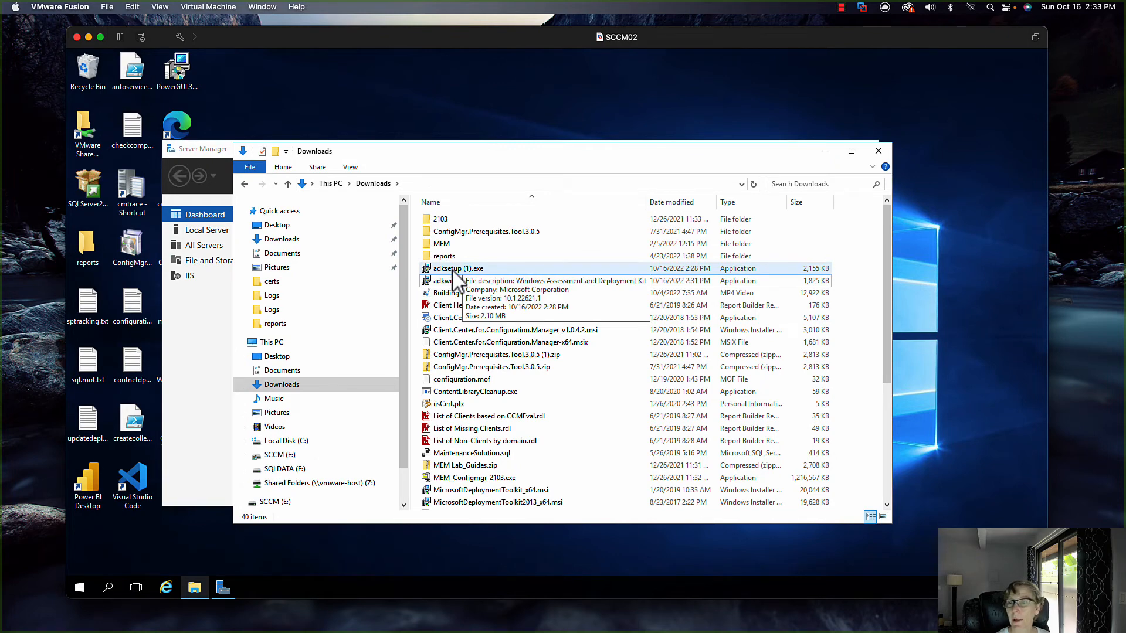
Install the Windows ADK and Windows PE add-on from the downloaded setup files, and close the remaining windows
double_click(453, 271)
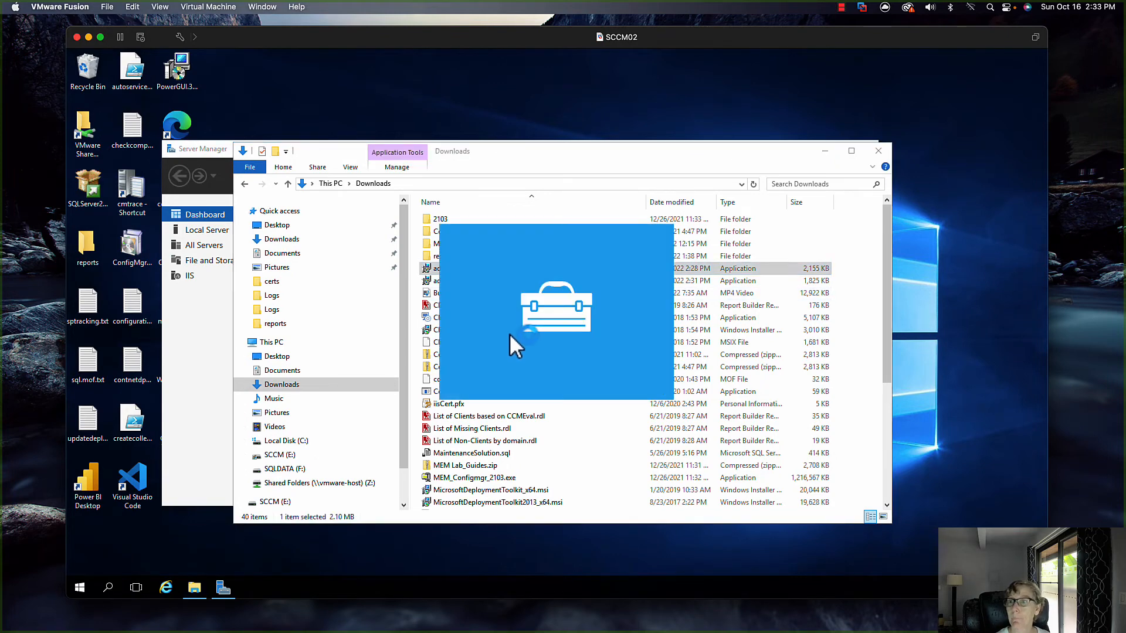
left_click(684, 454)
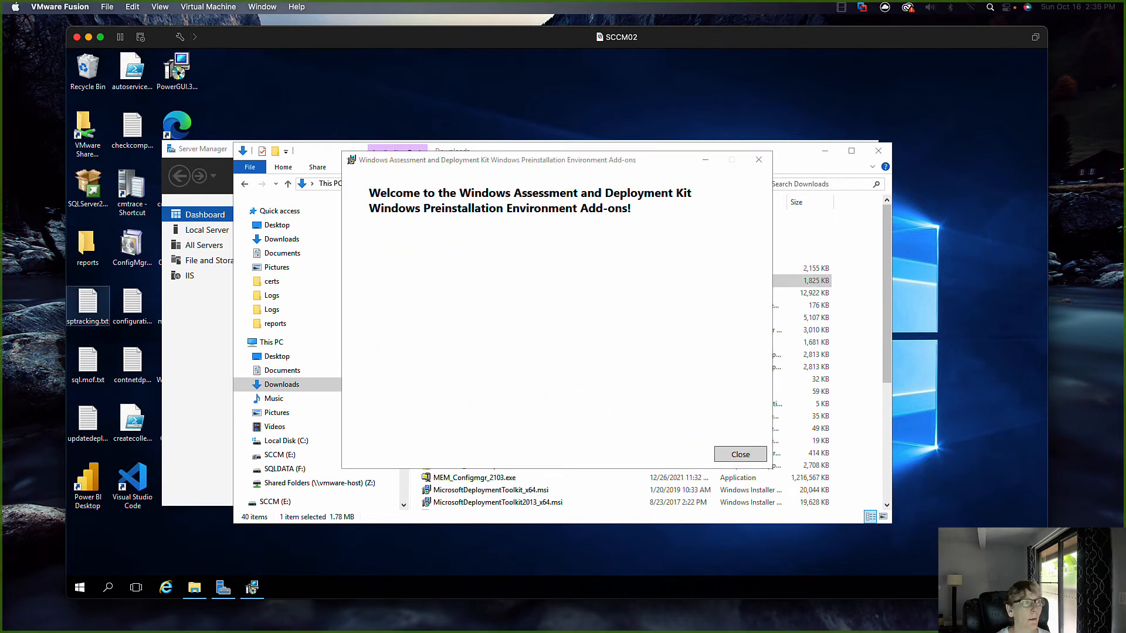
left_click(736, 455)
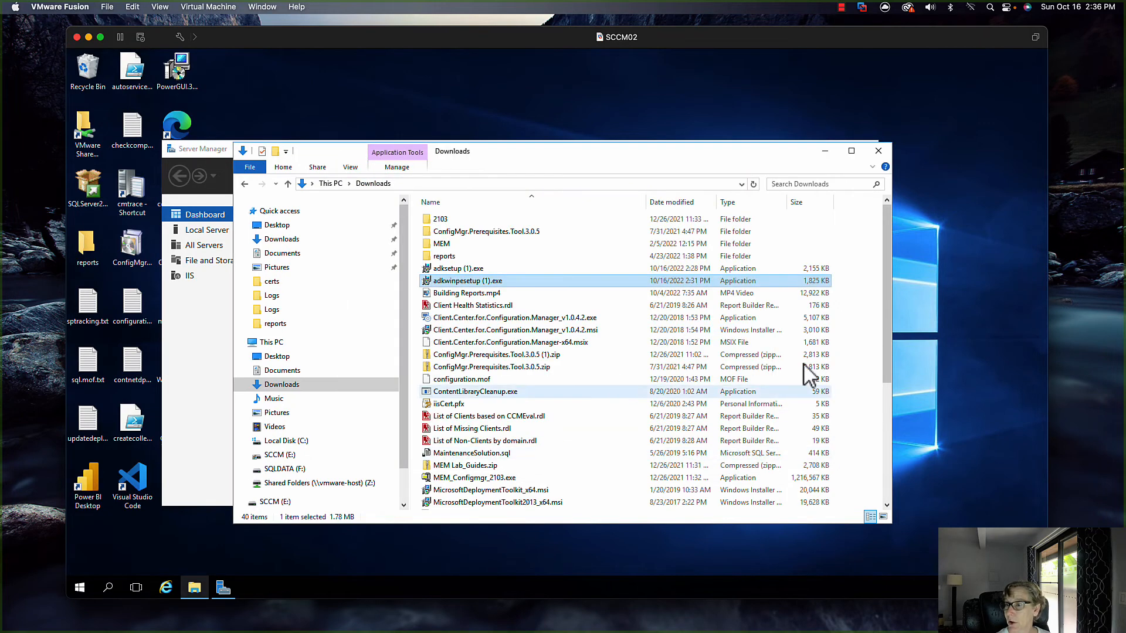
left_click(880, 151)
left_click(873, 148)
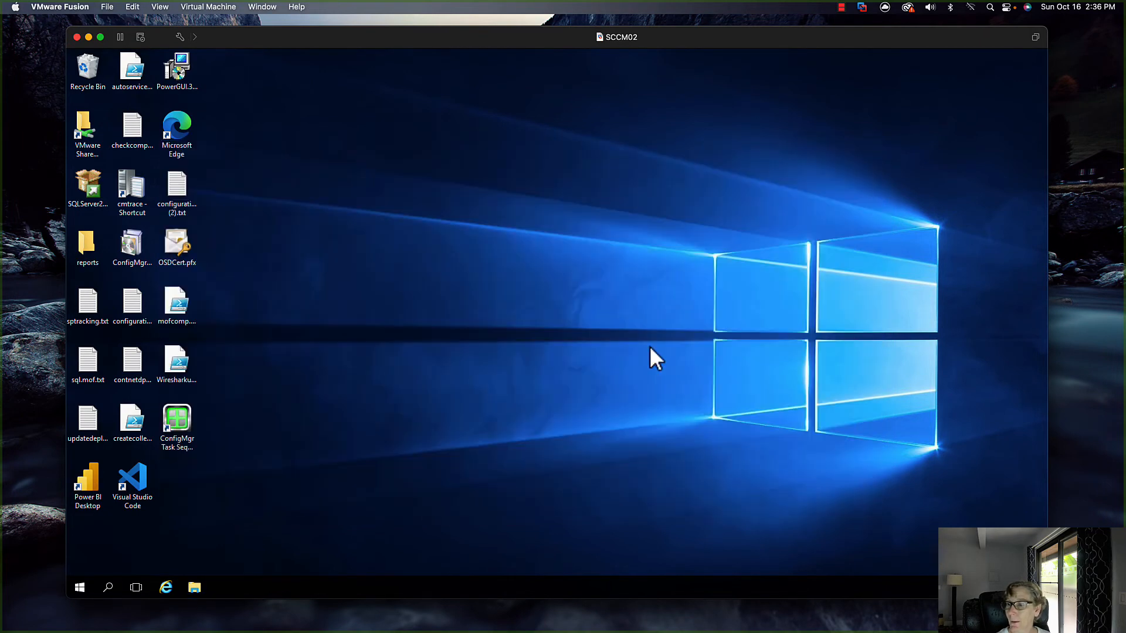
Restart the server to complete the Windows ADK and Windows PE add-on installation
right_click(75, 589)
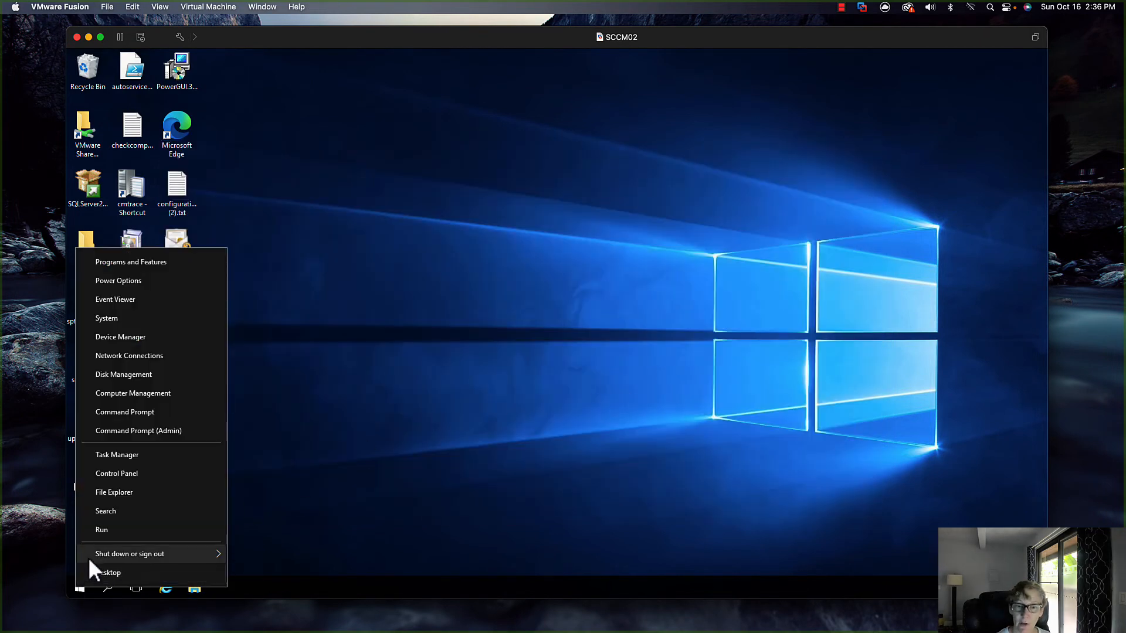
mouse_move(167, 554)
left_click(250, 553)
left_click(252, 539)
left_click(207, 536)
left_click(256, 565)
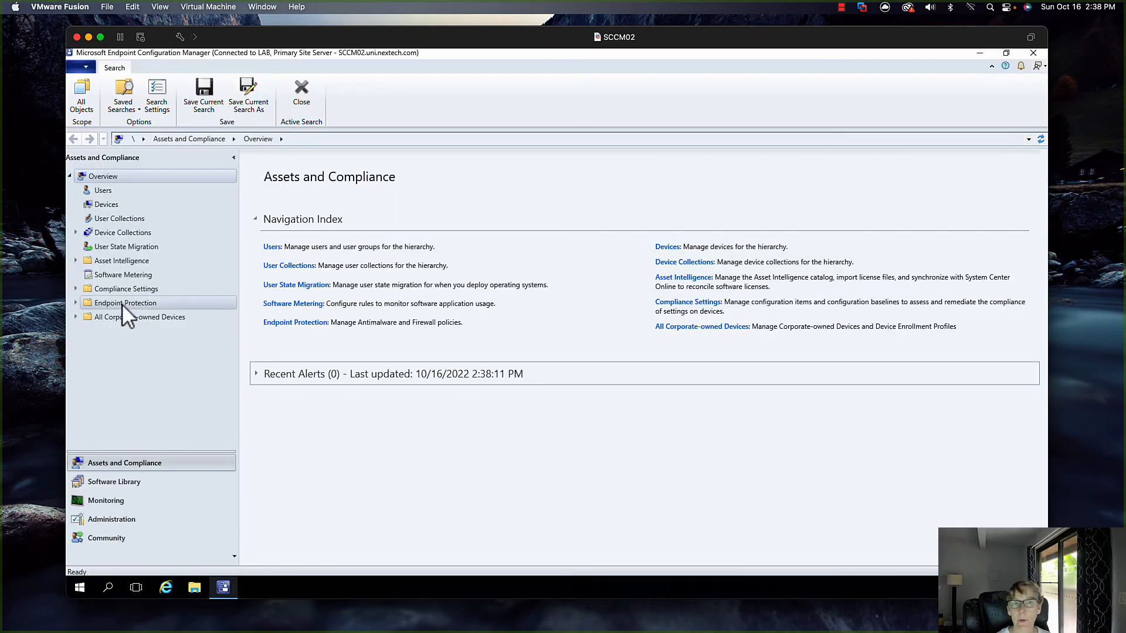
Update the distribution points with Boot image (x64), reloading it with the current Windows PE version from the Windows ADK
left_click(139, 483)
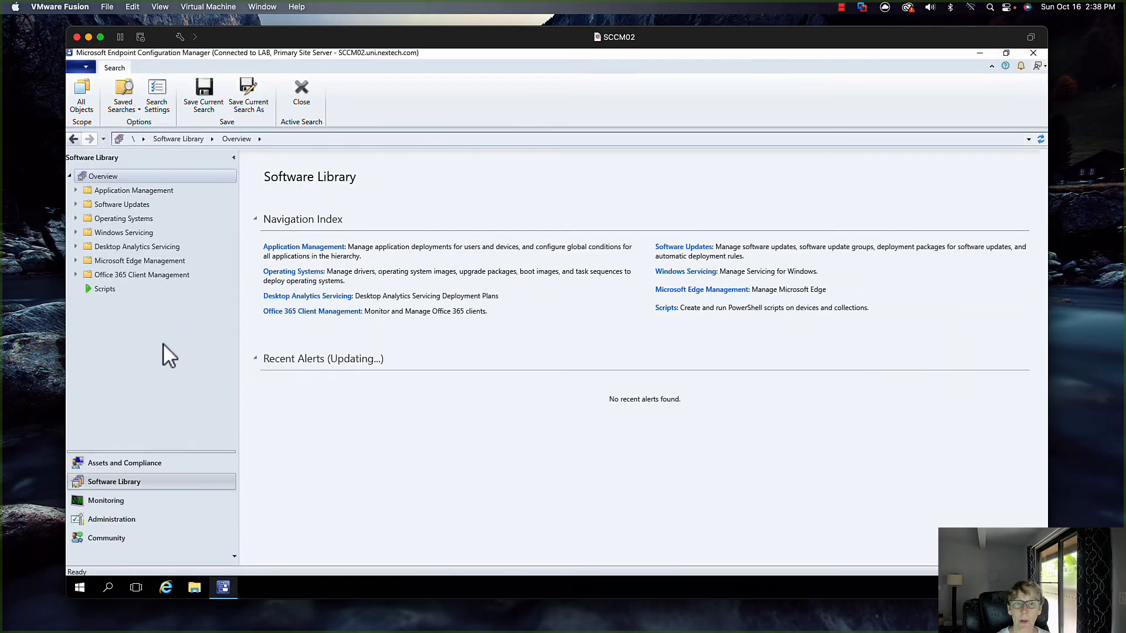
left_click(75, 219)
left_click(117, 289)
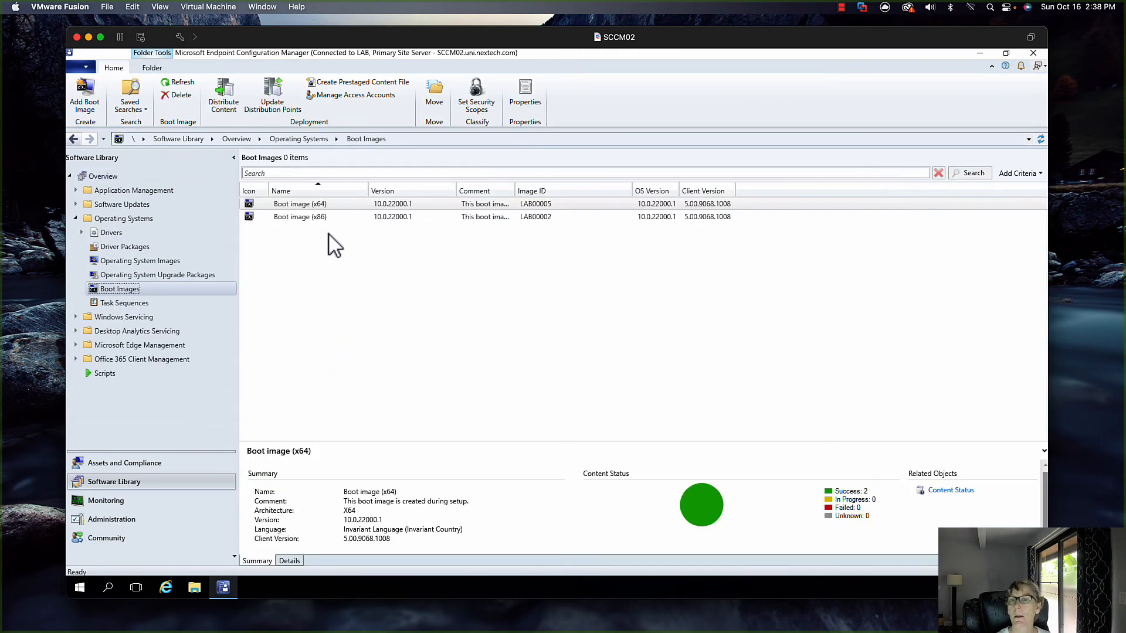
right_click(287, 205)
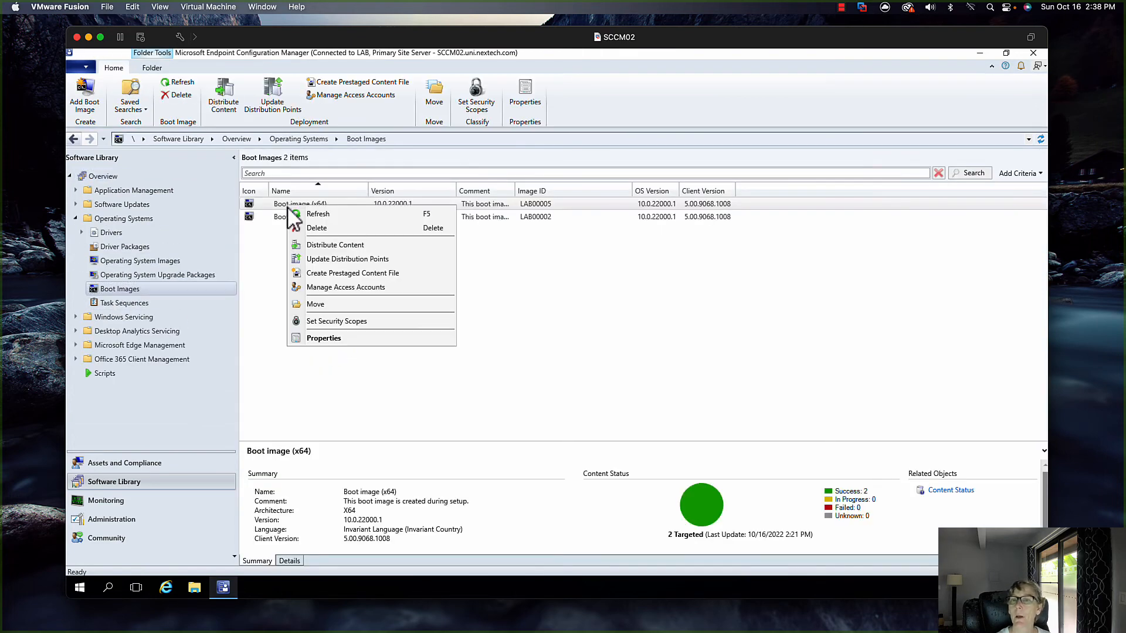
left_click(309, 259)
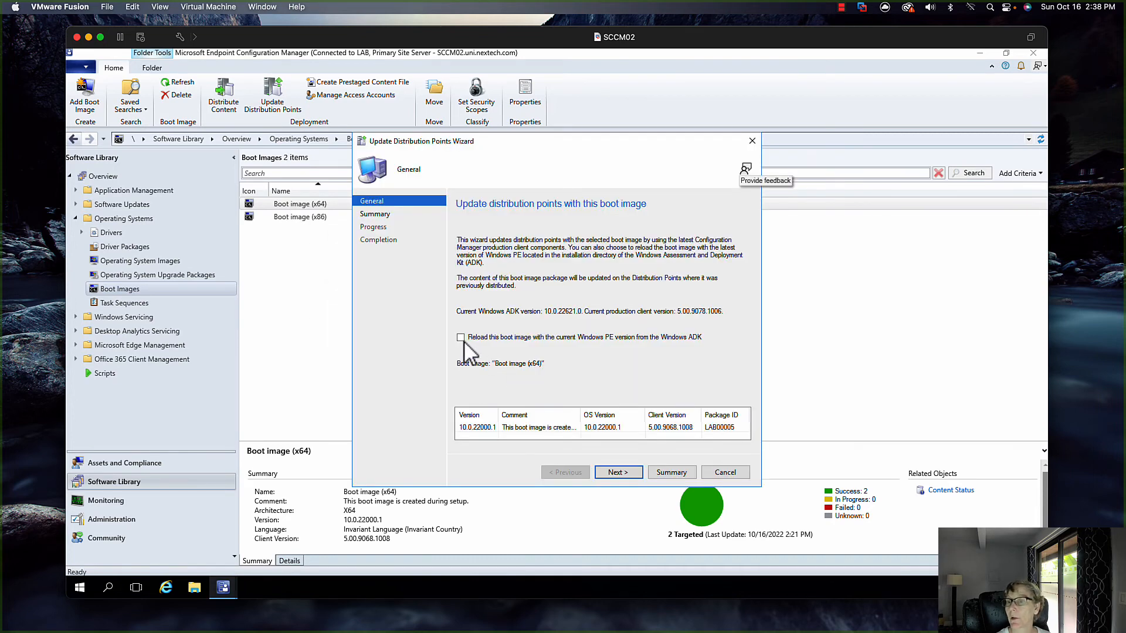
left_click(461, 338)
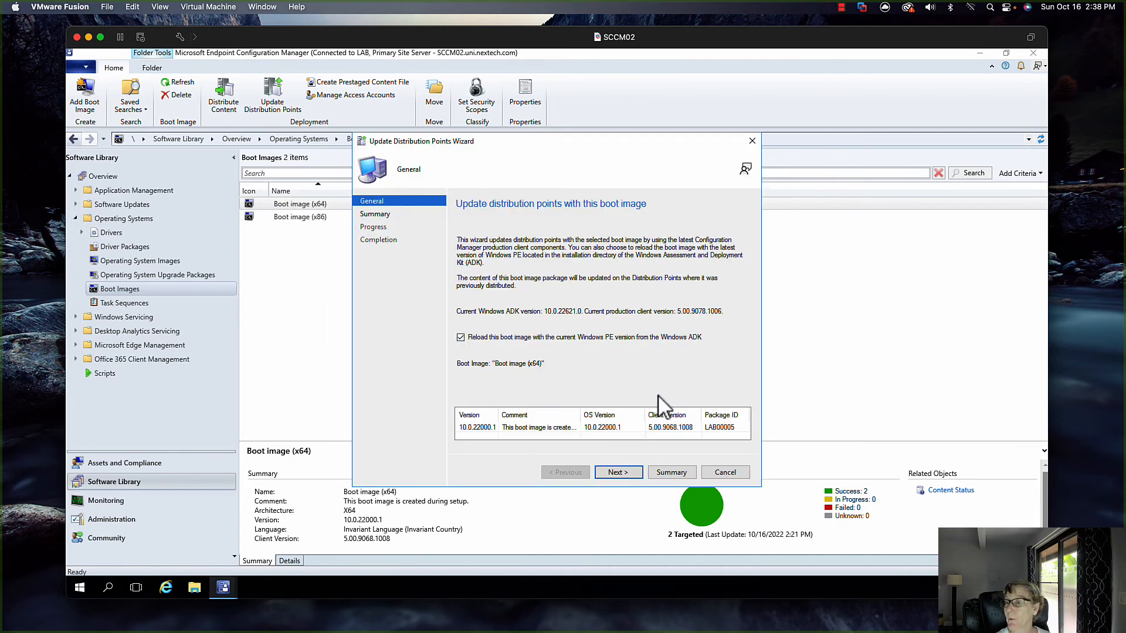
left_click(617, 472)
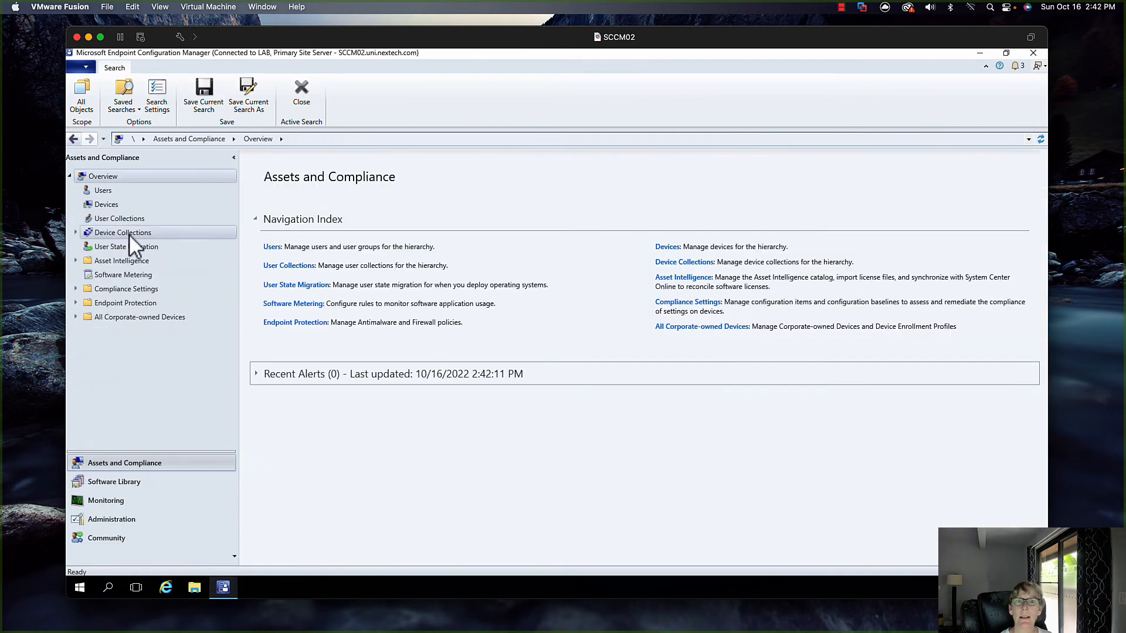
Review the client version and online status of the devices listed under Assets and Compliance
left_click(115, 206)
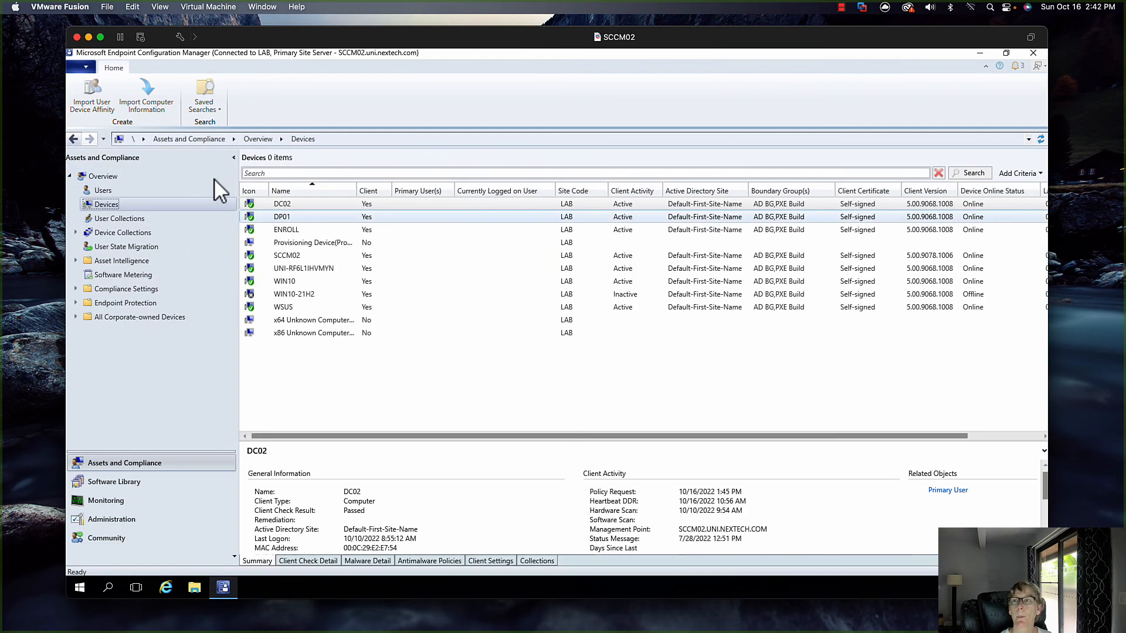
left_click(109, 520)
left_click(114, 192)
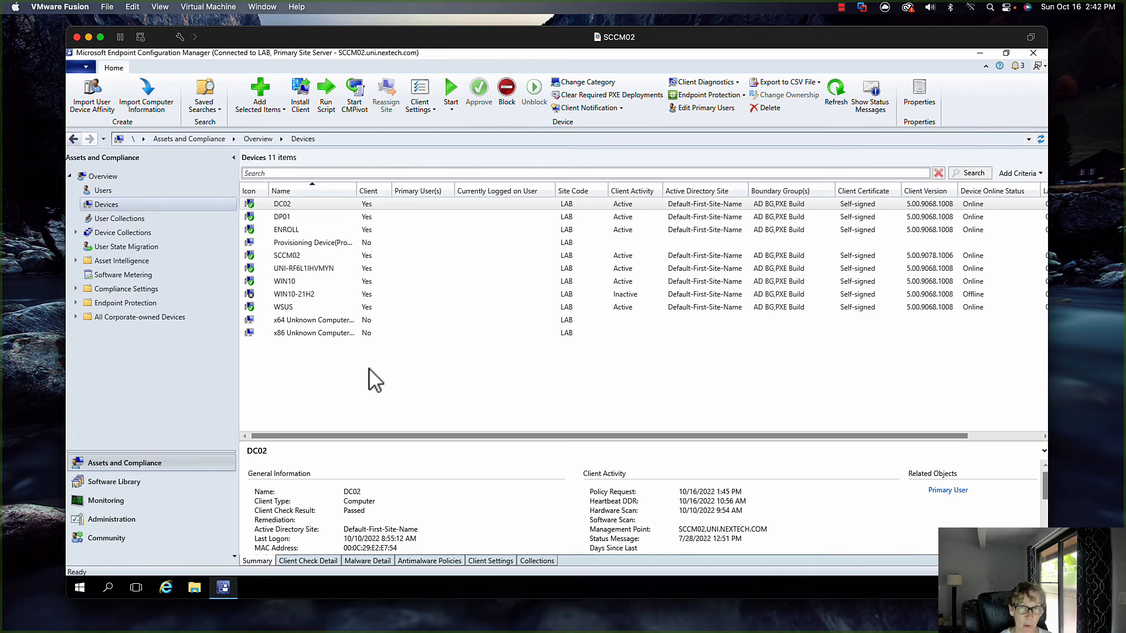
Review the automatic client upgrade options in the Hierarchy Settings of the LAB primary site, and close them without changes
left_click(136, 517)
left_click(75, 233)
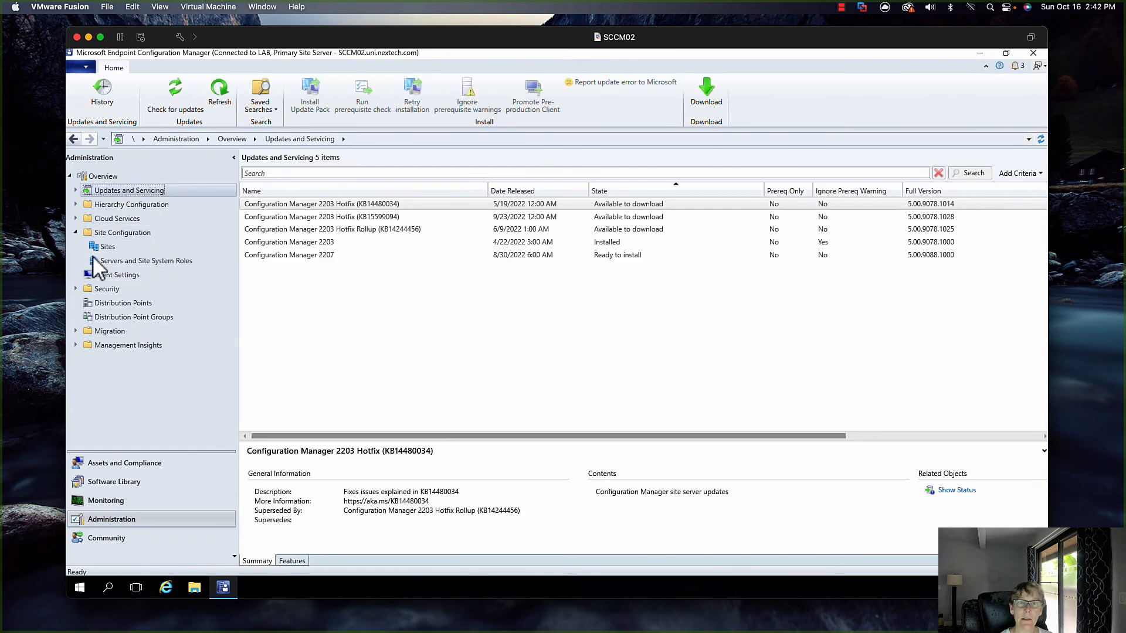
left_click(108, 249)
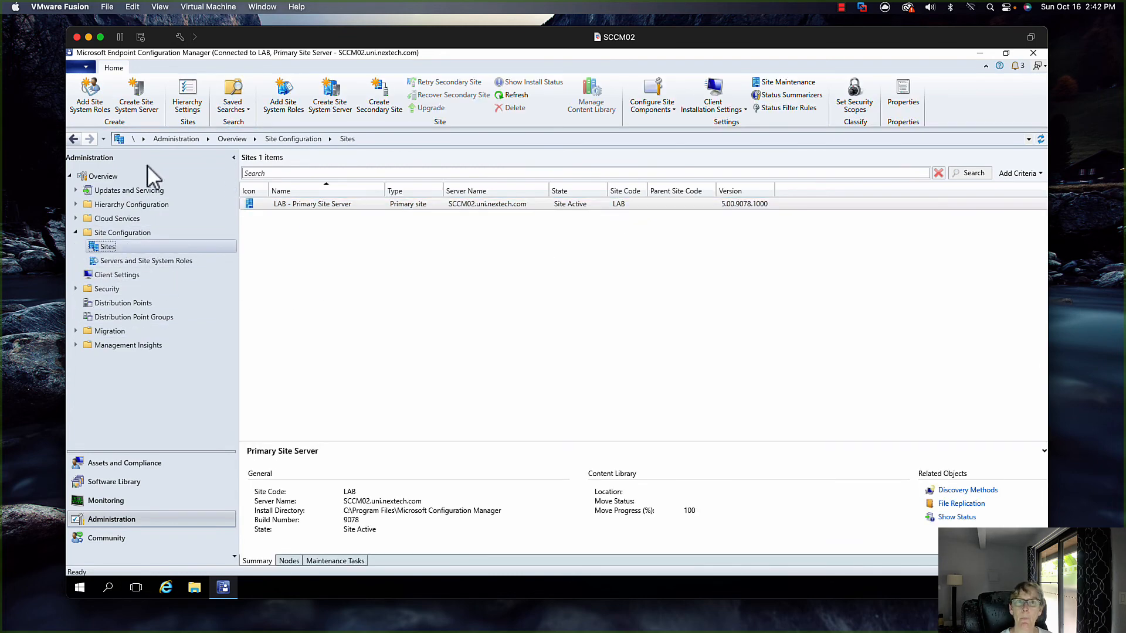
left_click(296, 205)
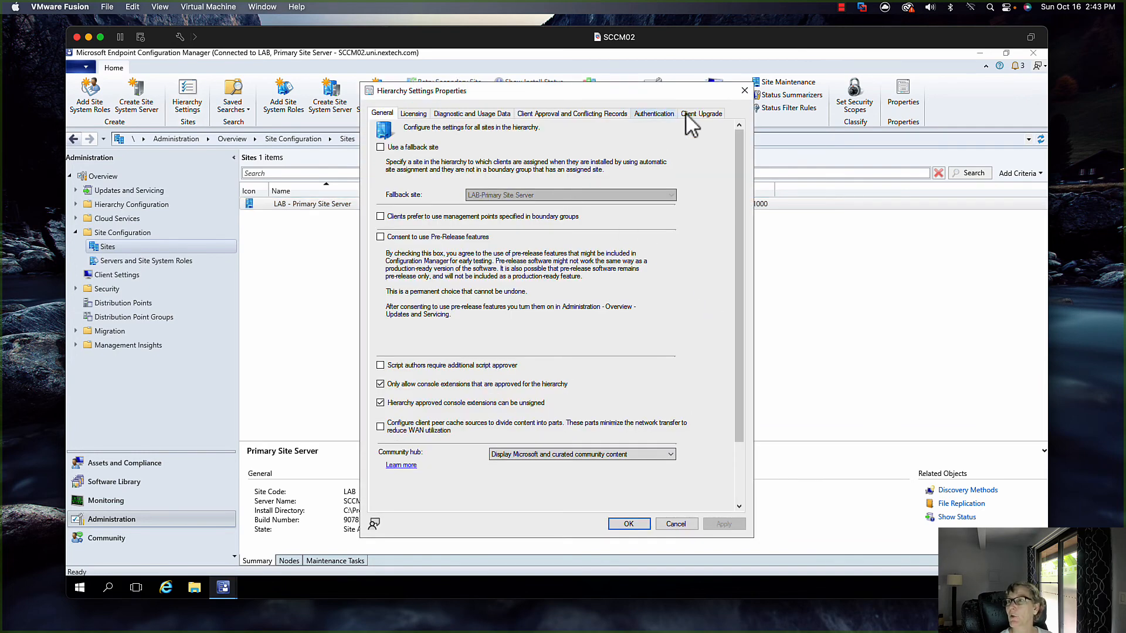
left_click(701, 112)
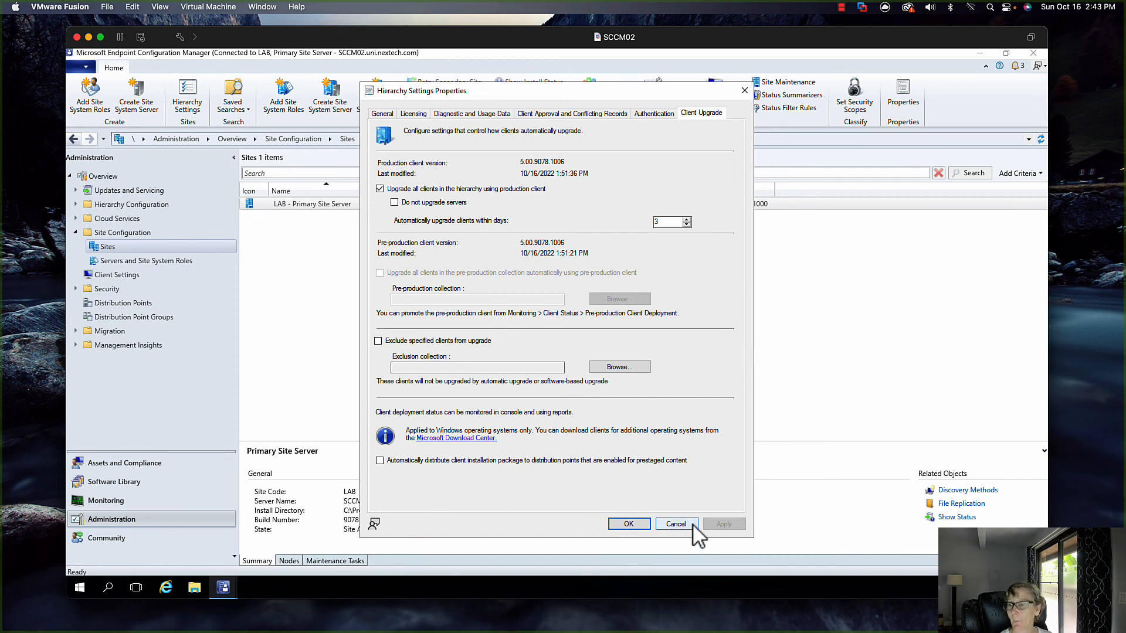
left_click(675, 524)
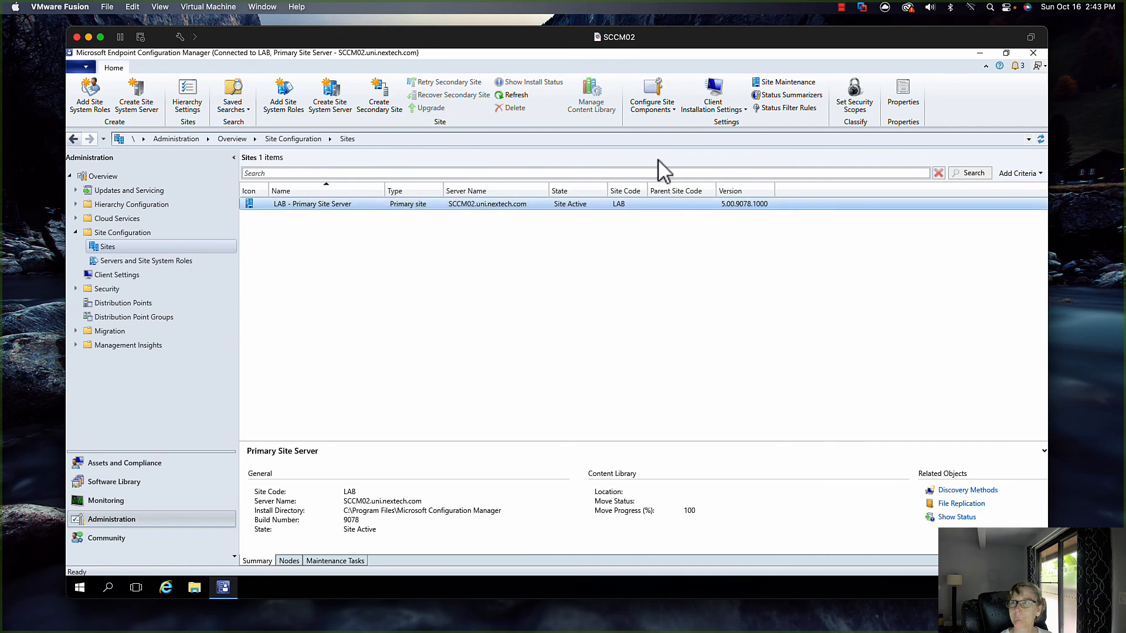
Review the accounts and installation properties in the primary site's Client Push Installation settings, and close them without changes
left_click(713, 111)
left_click(710, 121)
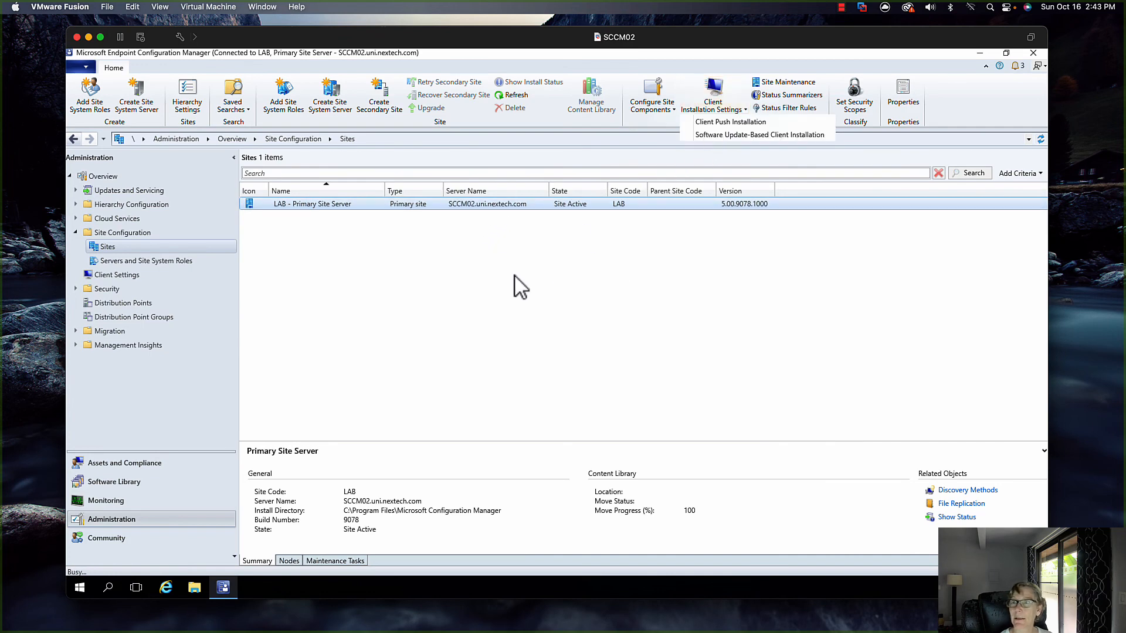
left_click(459, 184)
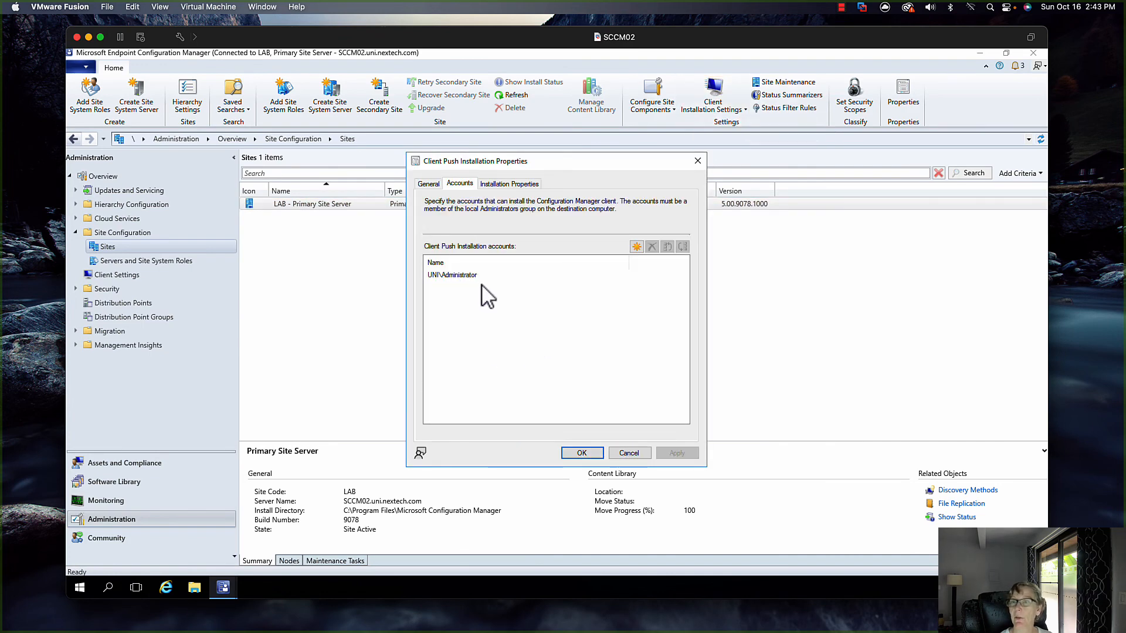
left_click(508, 184)
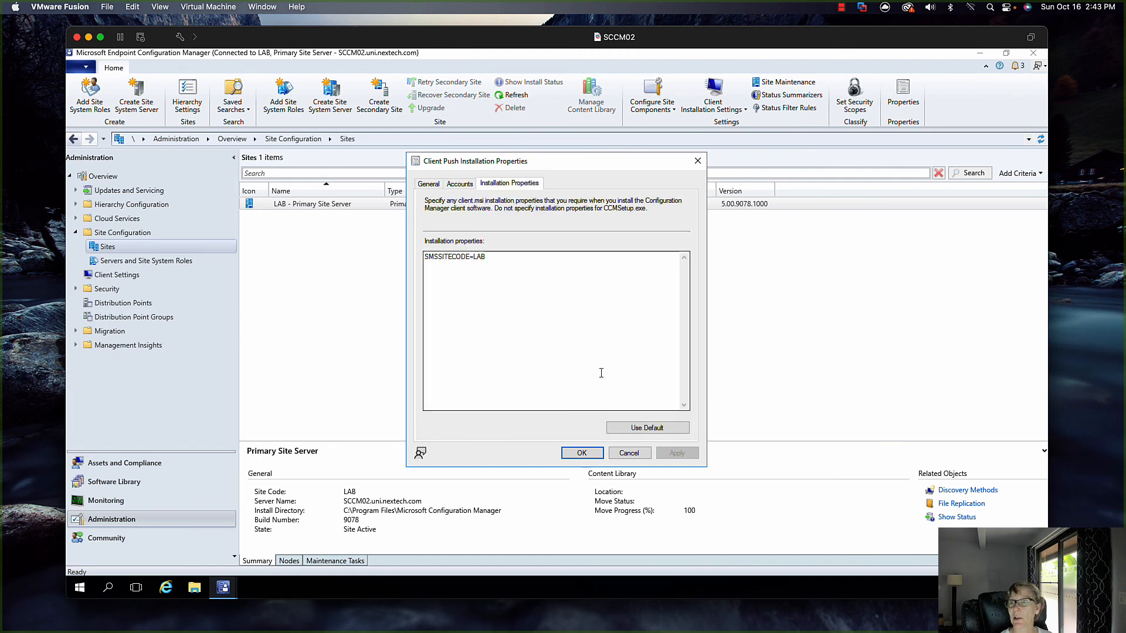
left_click(624, 453)
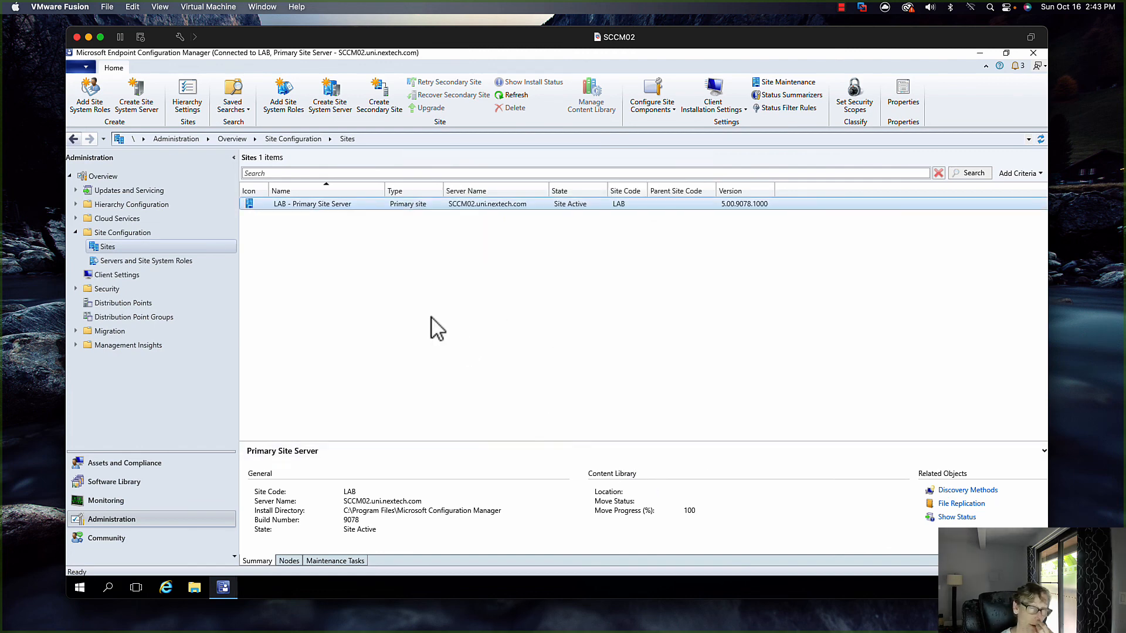